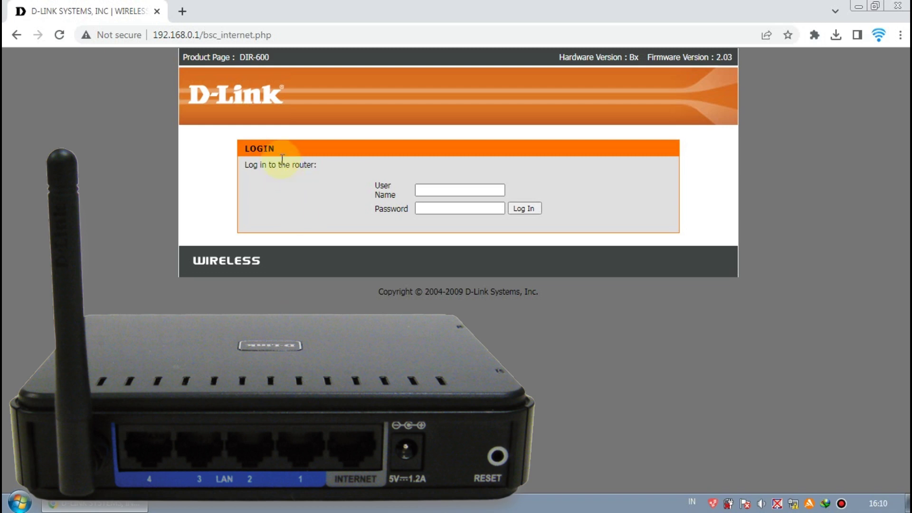
# Load the DIR-600 login page at 192.168.0.1 and put the cursor in User Name
pyautogui.click(435, 190)
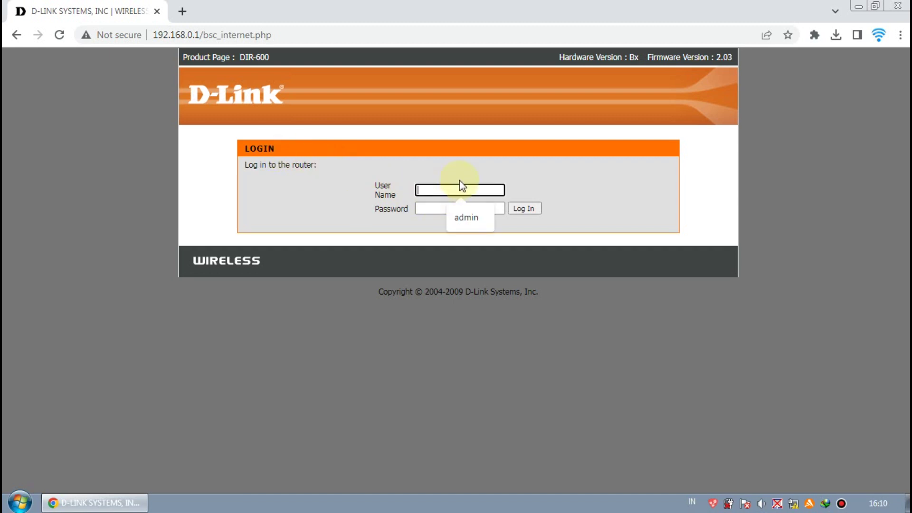
# Log in as admin with a blank password and go to the Internet Setup page
pyautogui.write('admin')
pyautogui.click(464, 209)
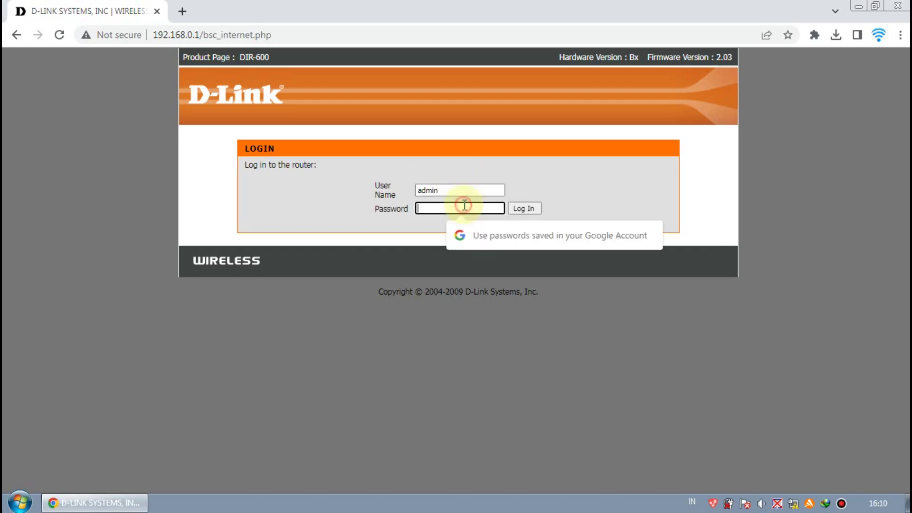
pyautogui.click(420, 232)
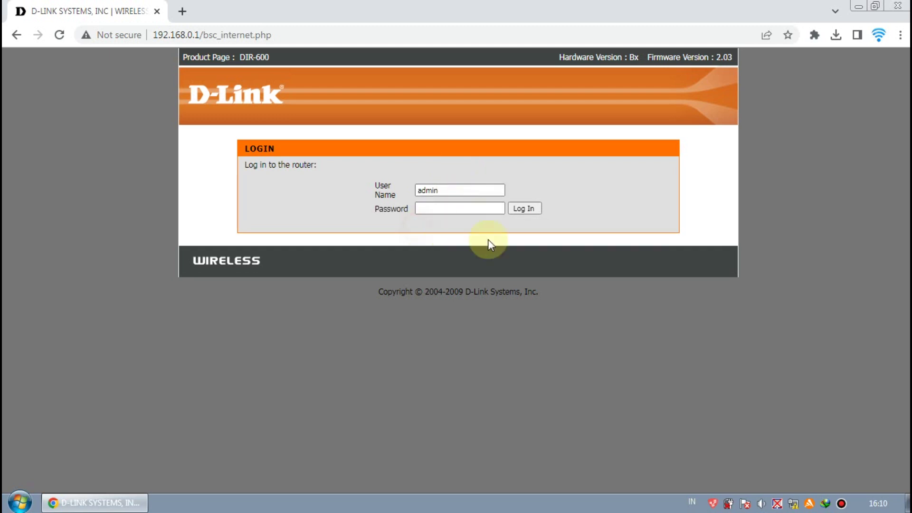
pyautogui.click(521, 211)
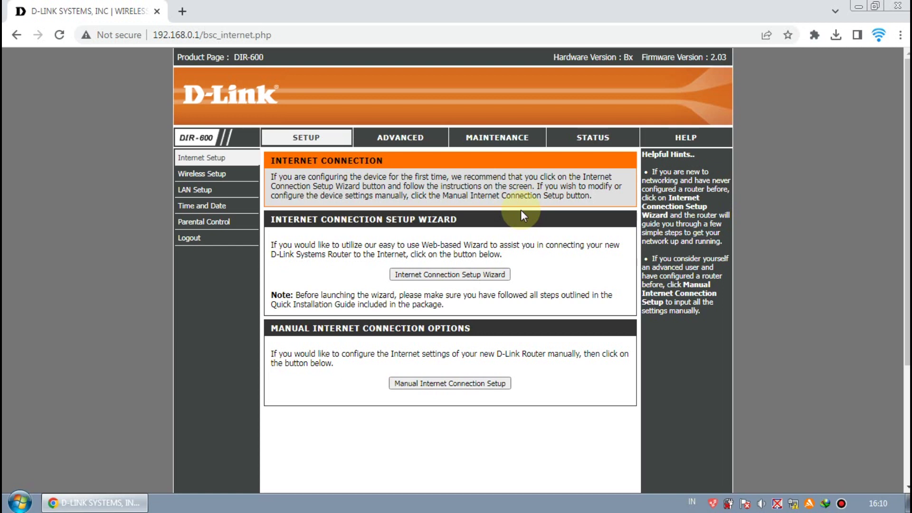
pyautogui.click(201, 157)
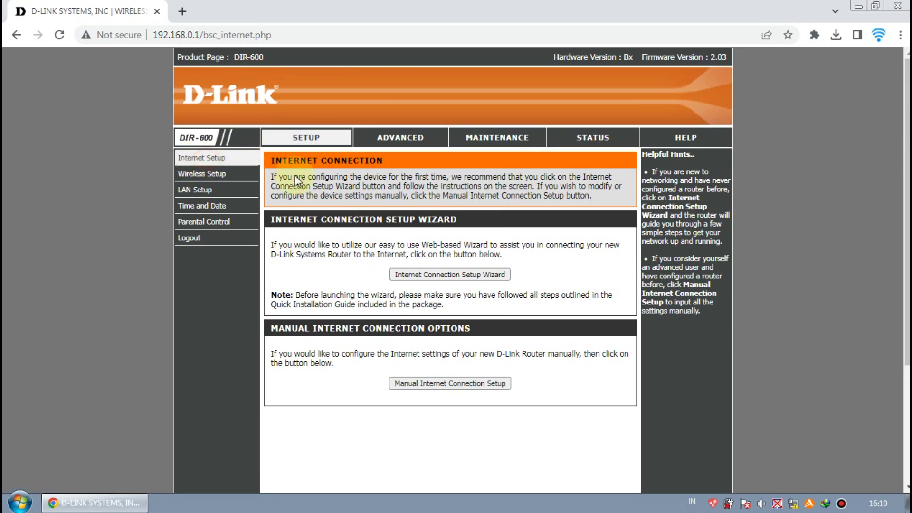
# Open Manual Internet Connection Setup and choose PPPoE (Username / Password) as the connection type
pyautogui.click(457, 387)
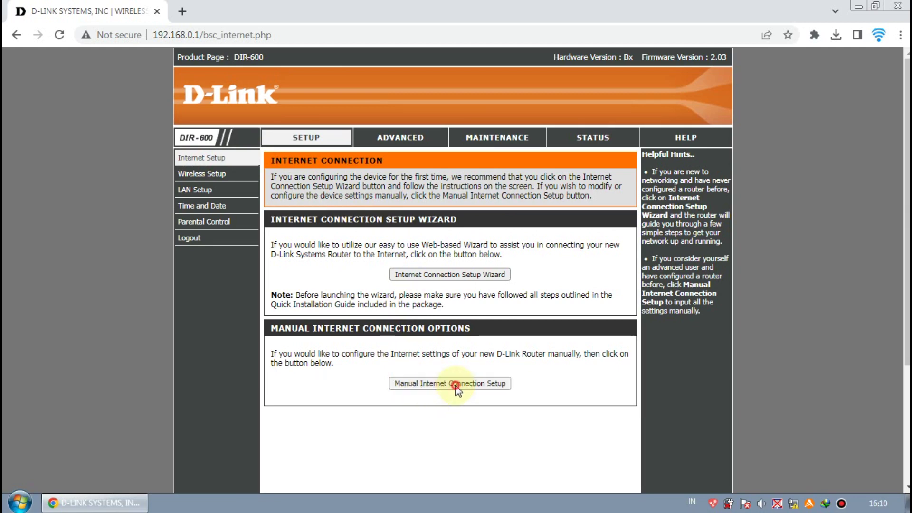
pyautogui.scroll(-3, 460, 388)
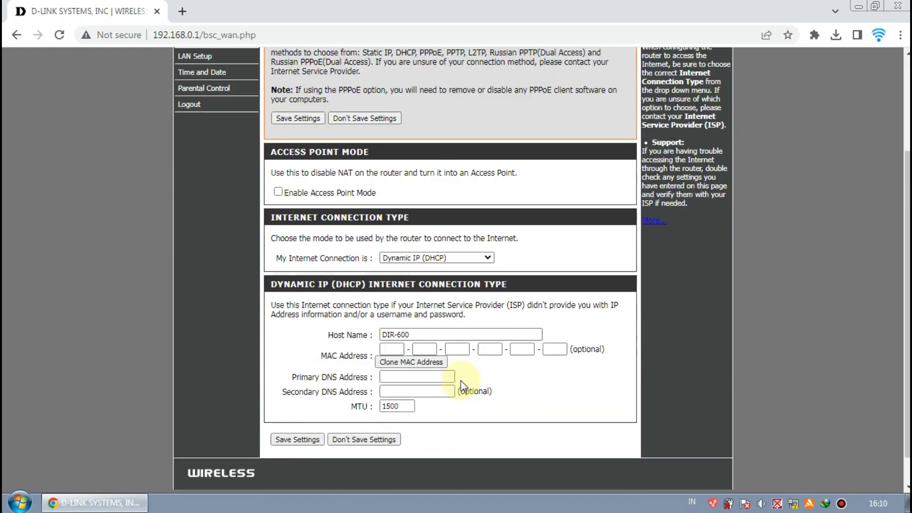
pyautogui.click(487, 259)
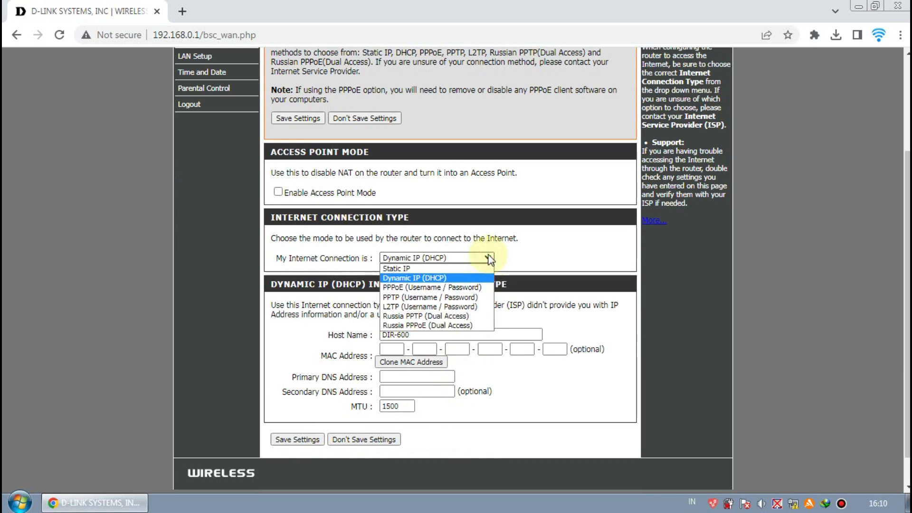
pyautogui.click(469, 289)
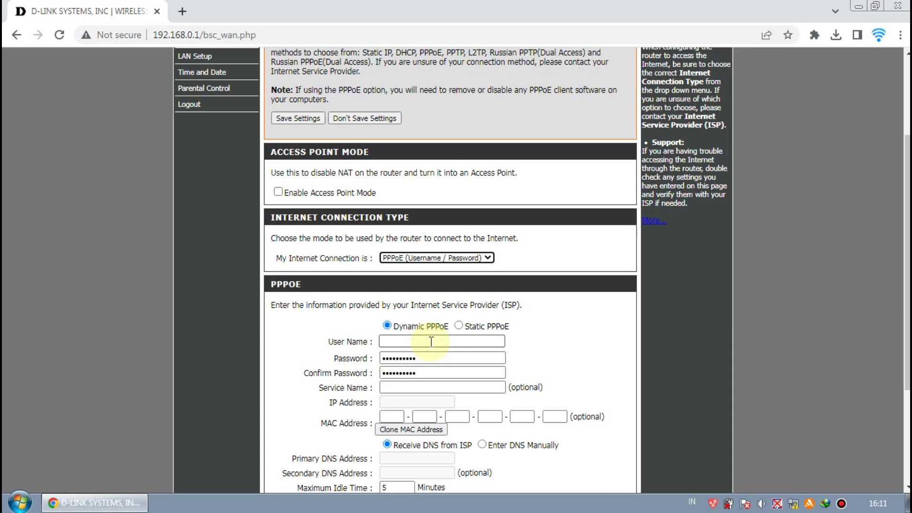
# Settle on Static PPPoE and start filling in the static IP address field
pyautogui.scroll(-1, 433, 342)
pyautogui.click(459, 259)
pyautogui.click(388, 259)
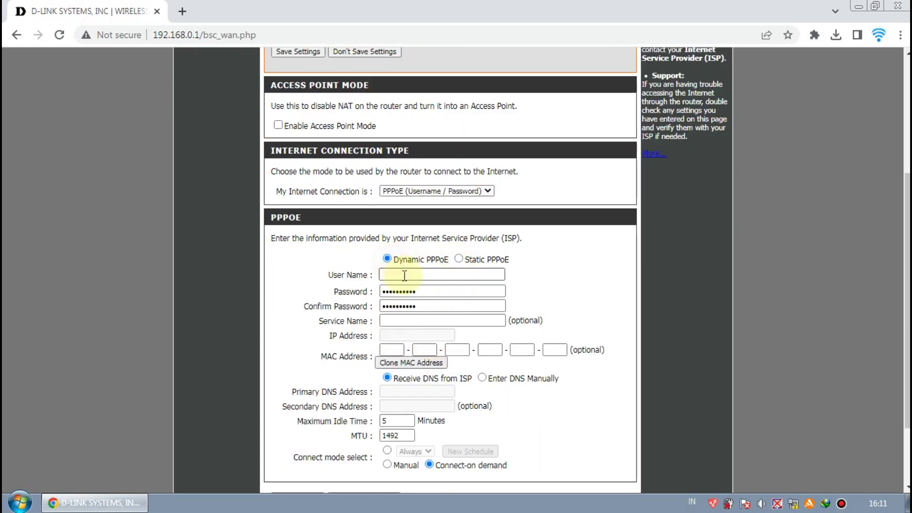
pyautogui.click(405, 275)
pyautogui.click(398, 292)
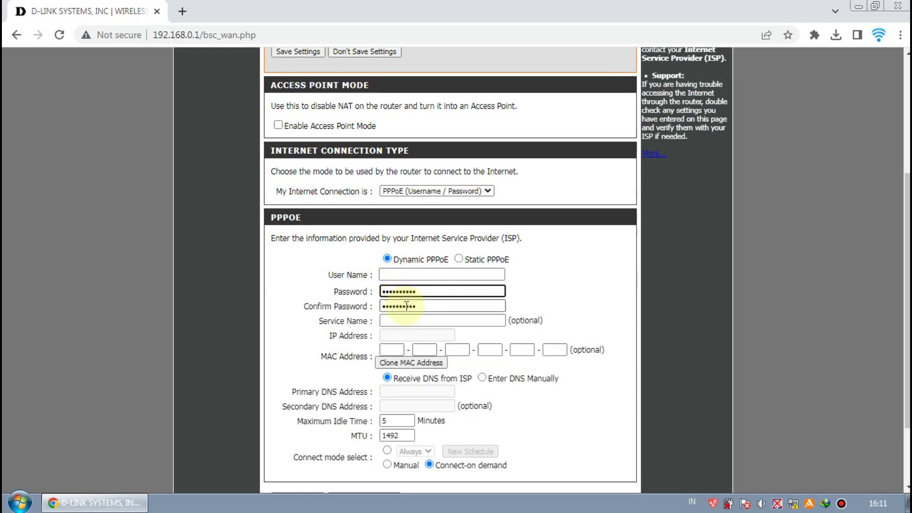
pyautogui.click(406, 306)
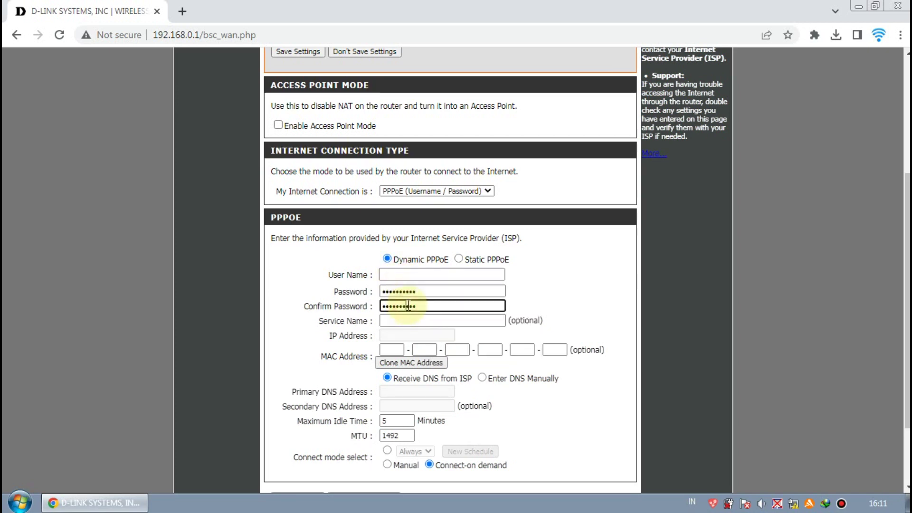
pyautogui.click(458, 259)
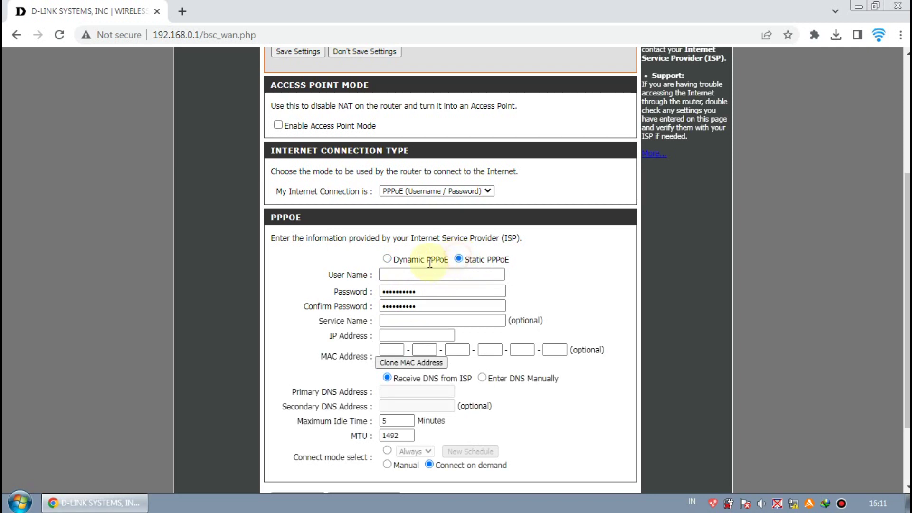
pyautogui.click(387, 258)
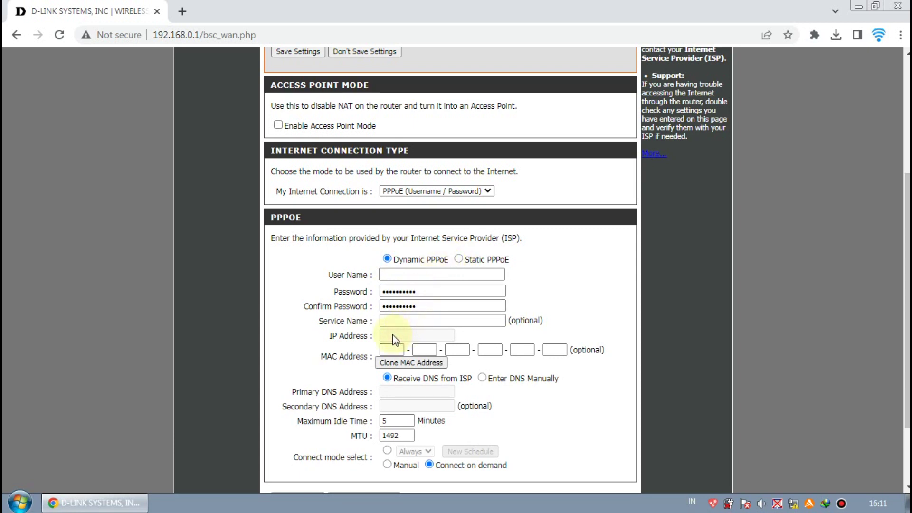
pyautogui.click(459, 259)
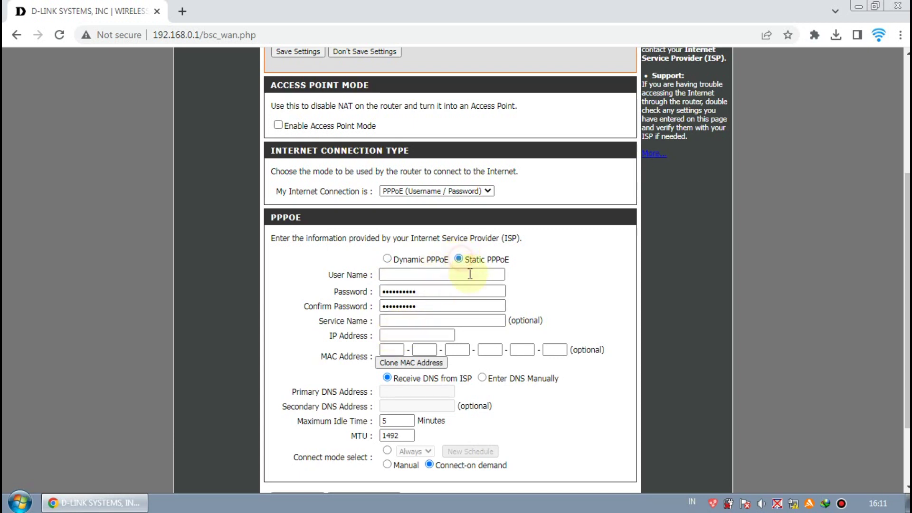
pyautogui.click(423, 336)
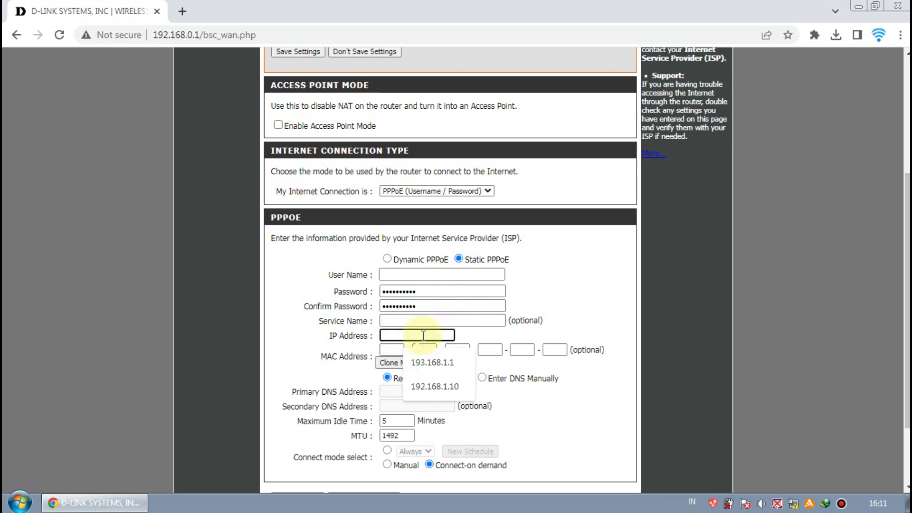
pyautogui.click(465, 337)
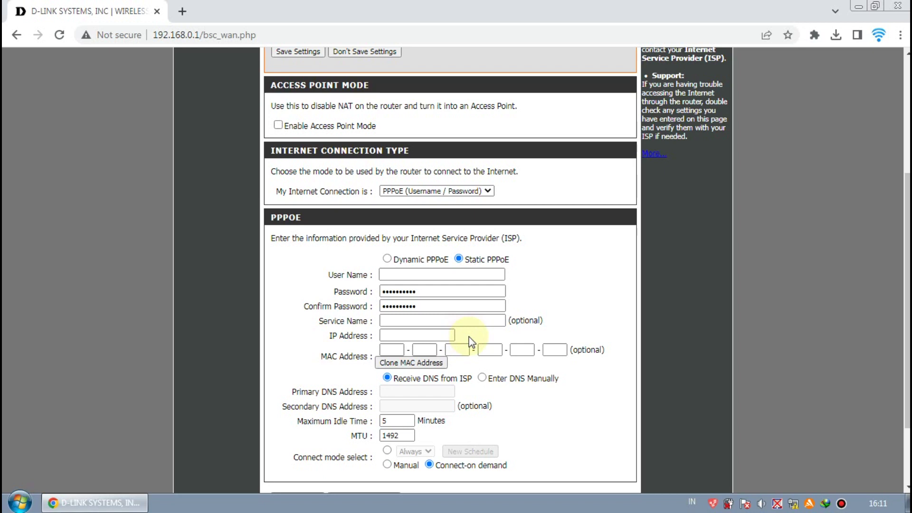
# Set the My Internet Connection dropdown to Dynamic IP (DHCP)
pyautogui.click(488, 190)
pyautogui.click(470, 217)
pyautogui.click(467, 223)
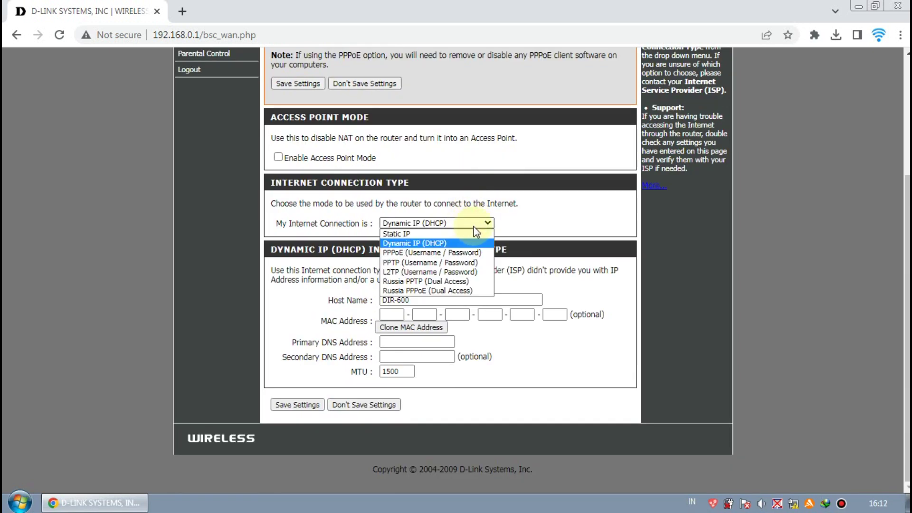
pyautogui.click(510, 223)
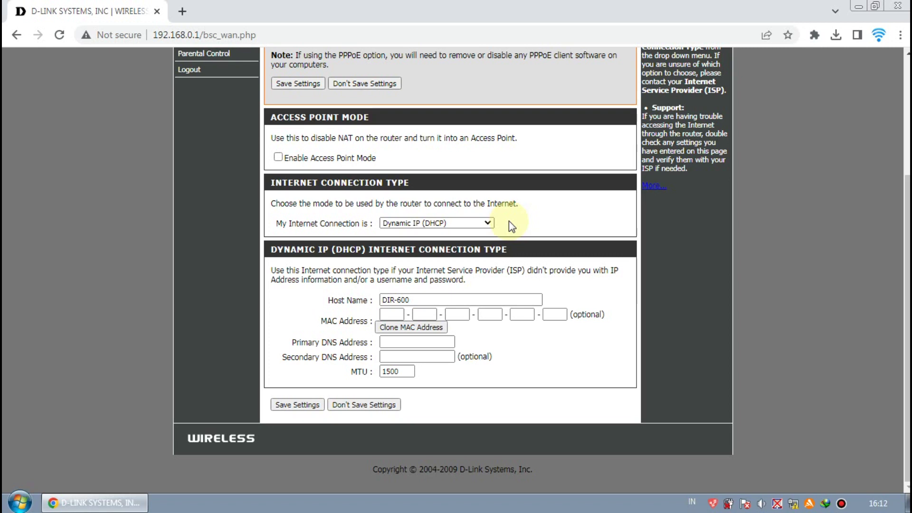
pyautogui.click(417, 224)
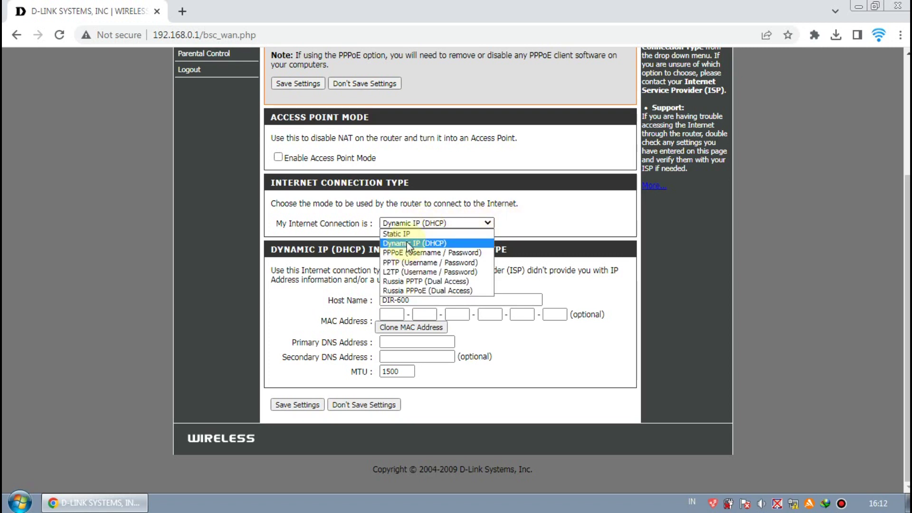
pyautogui.click(408, 242)
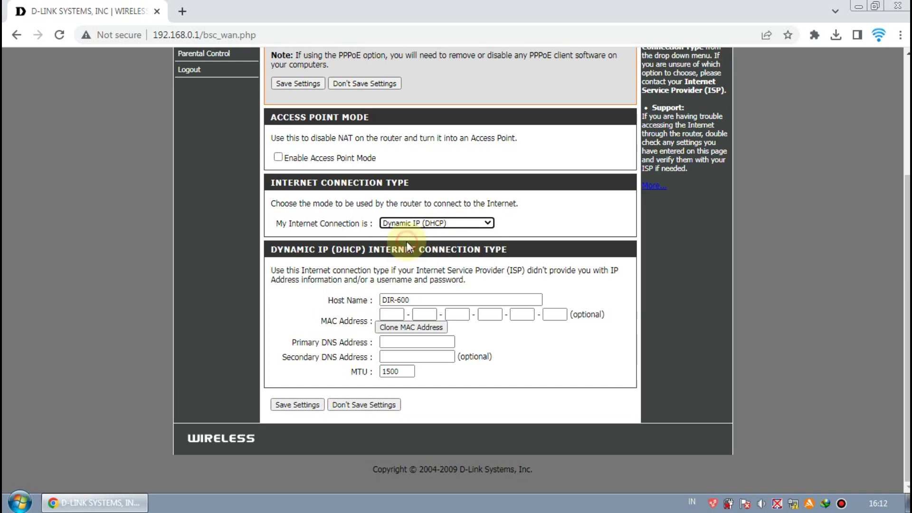
pyautogui.click(444, 224)
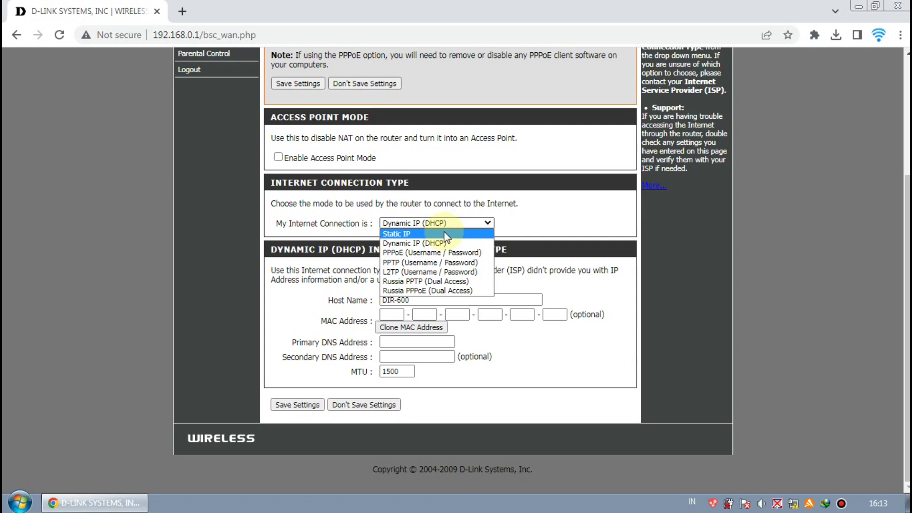
pyautogui.click(438, 242)
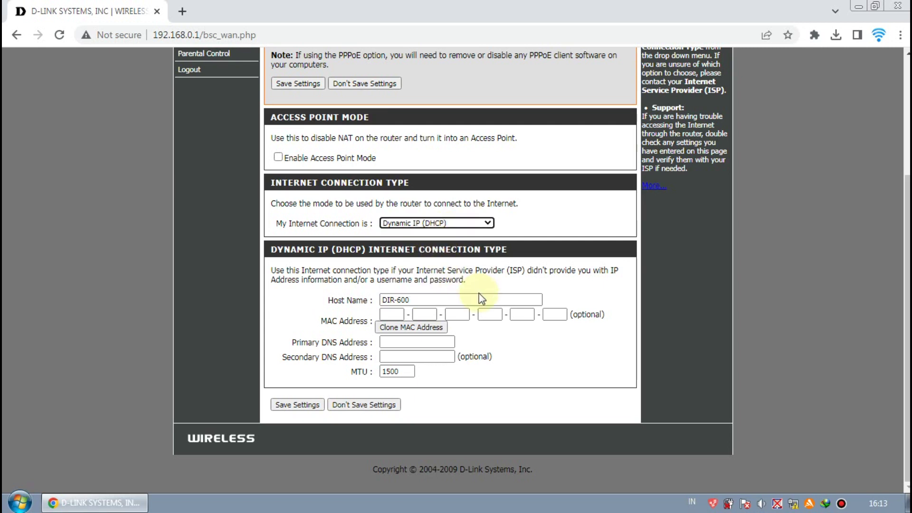
# Preview the Static IP and PPPoE forms, then return the connection to Dynamic IP (DHCP)
pyautogui.click(459, 224)
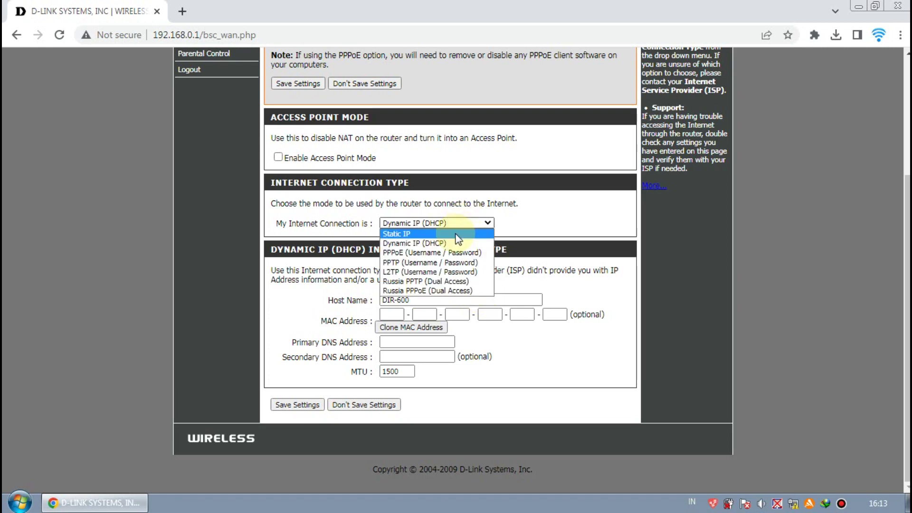
pyautogui.click(456, 234)
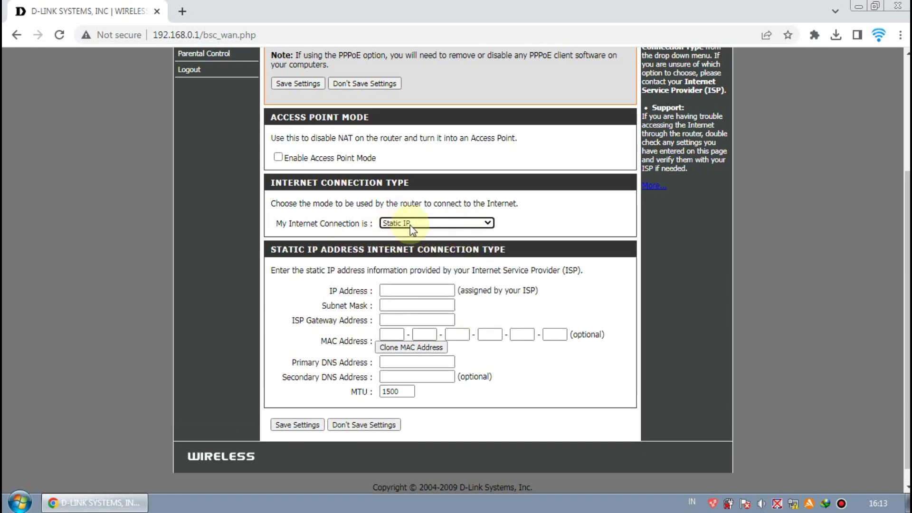
pyautogui.click(432, 225)
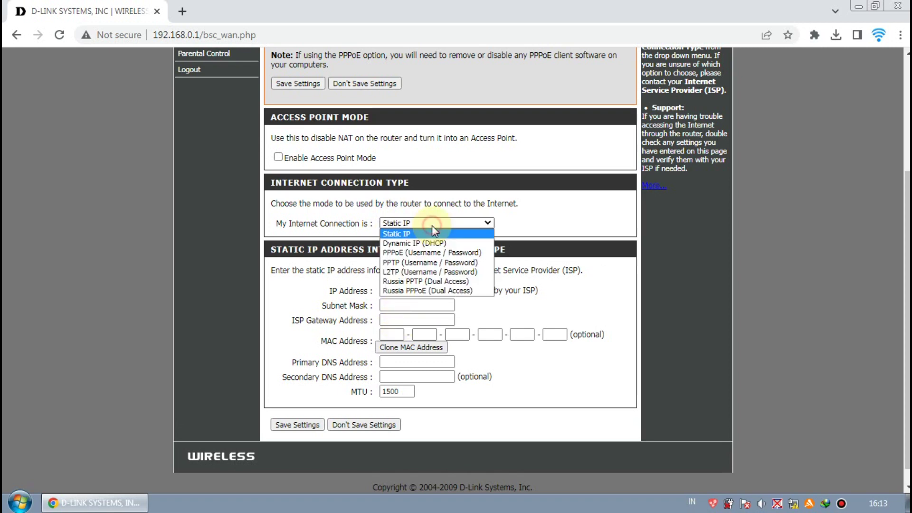
pyautogui.click(435, 254)
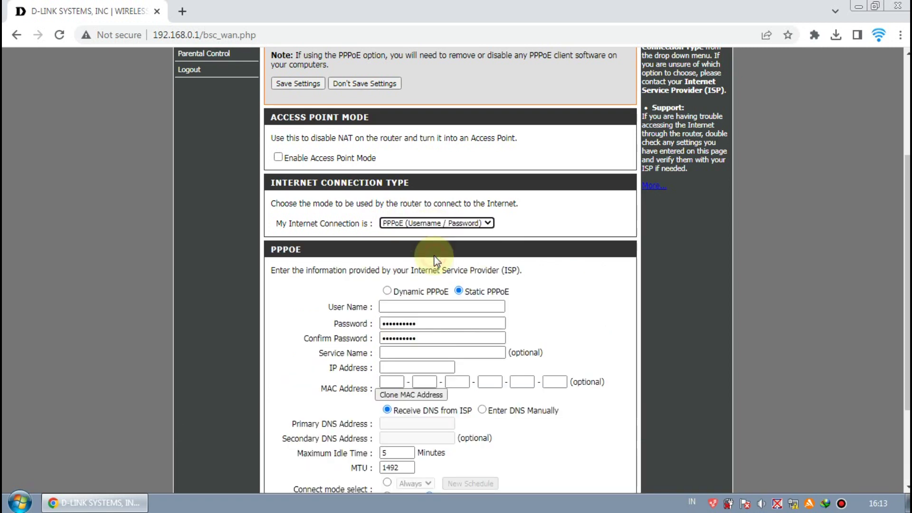
pyautogui.click(412, 224)
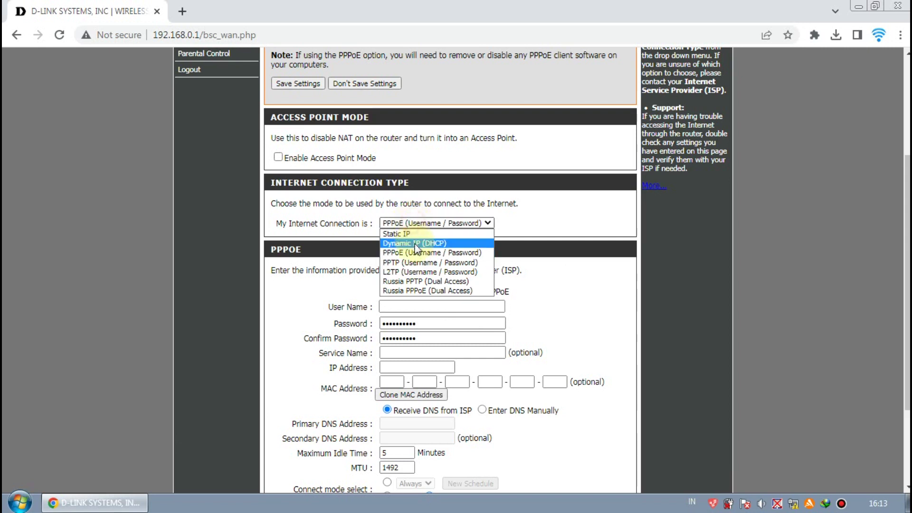
pyautogui.click(414, 243)
pyautogui.click(416, 228)
pyautogui.click(416, 234)
pyautogui.click(418, 225)
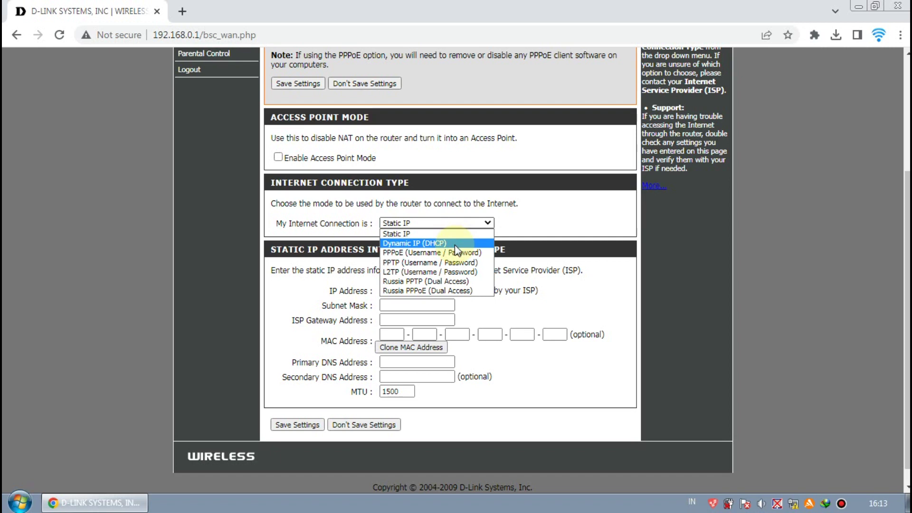
pyautogui.click(456, 247)
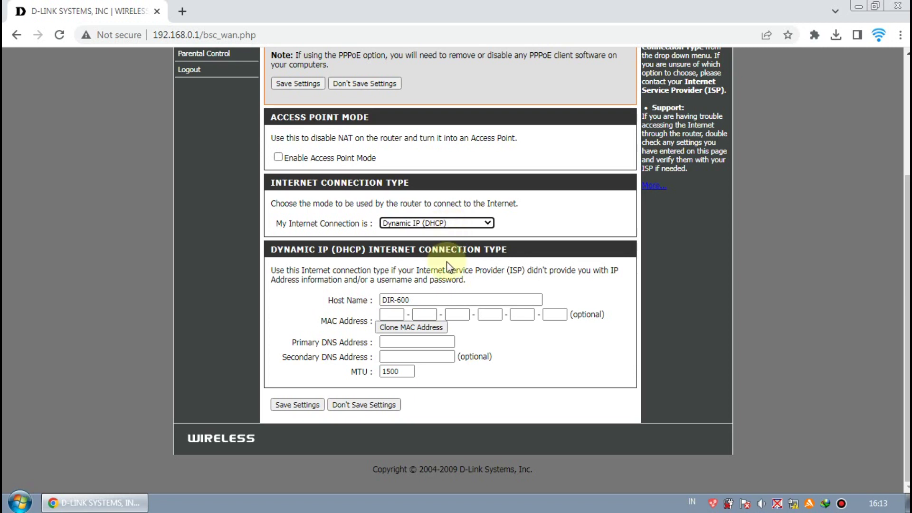
# Cycle the connection type through PPPoE and Static IP, ending on Dynamic IP (DHCP)
pyautogui.click(462, 223)
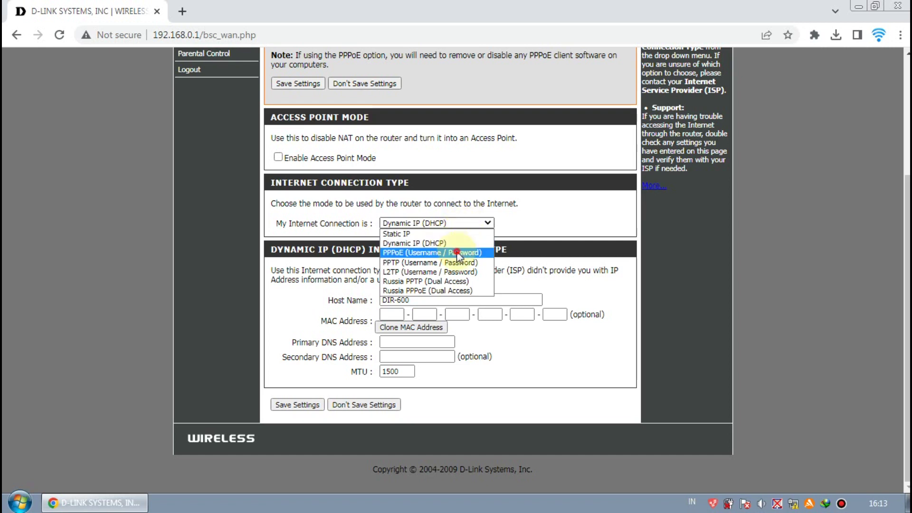
pyautogui.click(457, 253)
pyautogui.click(446, 223)
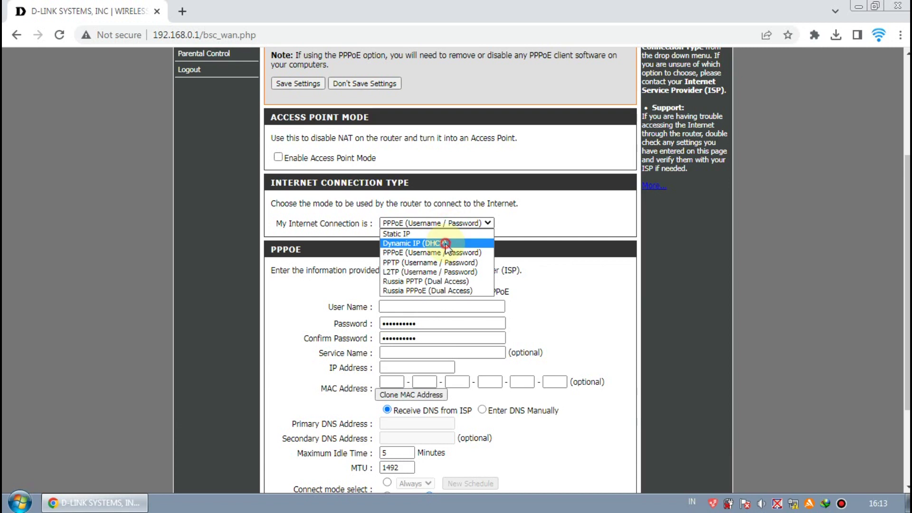
pyautogui.click(447, 243)
pyautogui.click(447, 222)
pyautogui.click(447, 235)
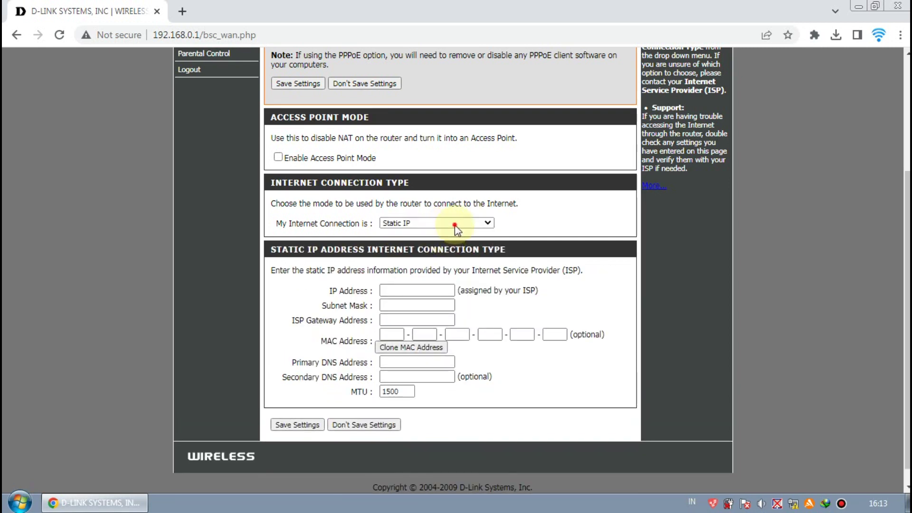
pyautogui.click(447, 223)
pyautogui.click(454, 244)
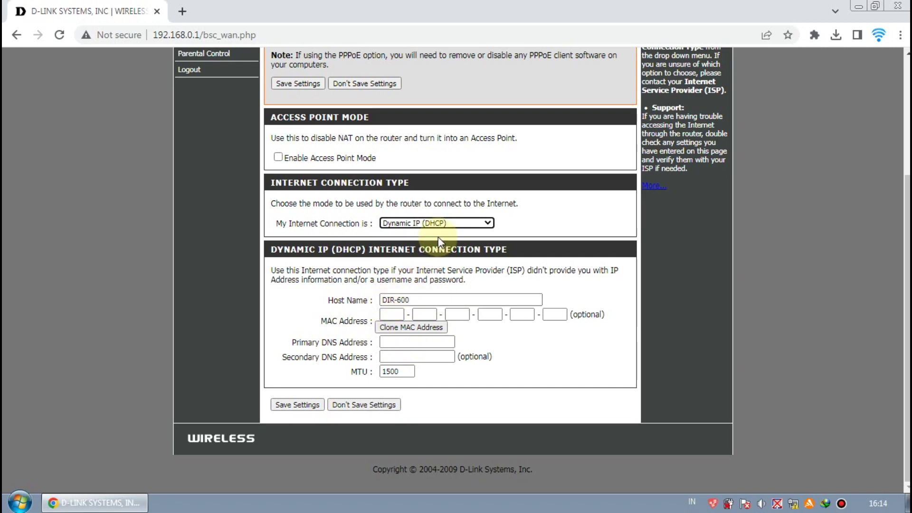
# Switch to PPPoE and step through its user name, password and confirm fields
pyautogui.click(437, 224)
pyautogui.click(438, 250)
pyautogui.click(427, 306)
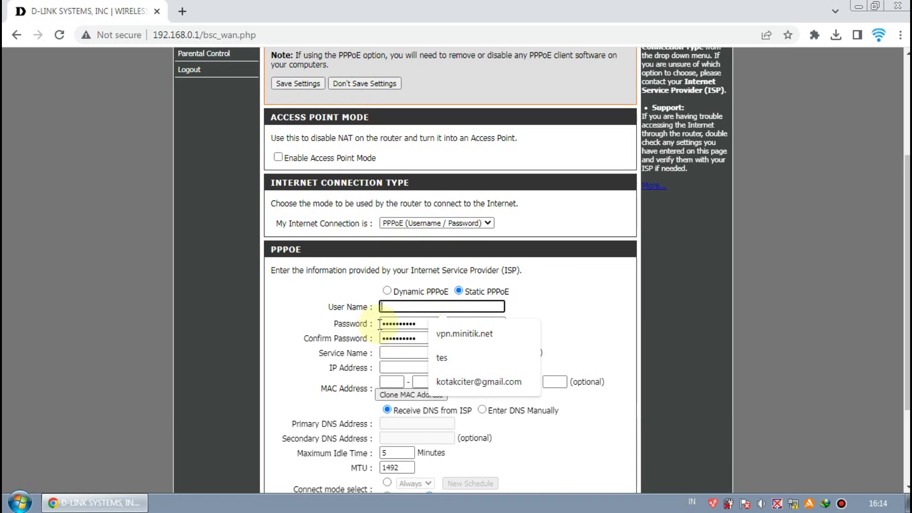
pyautogui.click(439, 323)
pyautogui.click(446, 338)
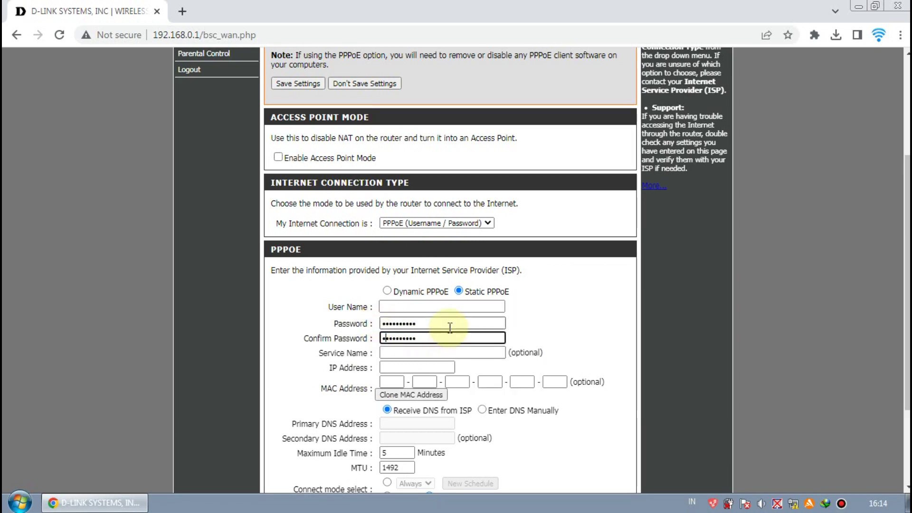
# Try Static IP's address field, then go back to Dynamic IP (DHCP) and move to Host Name
pyautogui.click(455, 225)
pyautogui.click(446, 237)
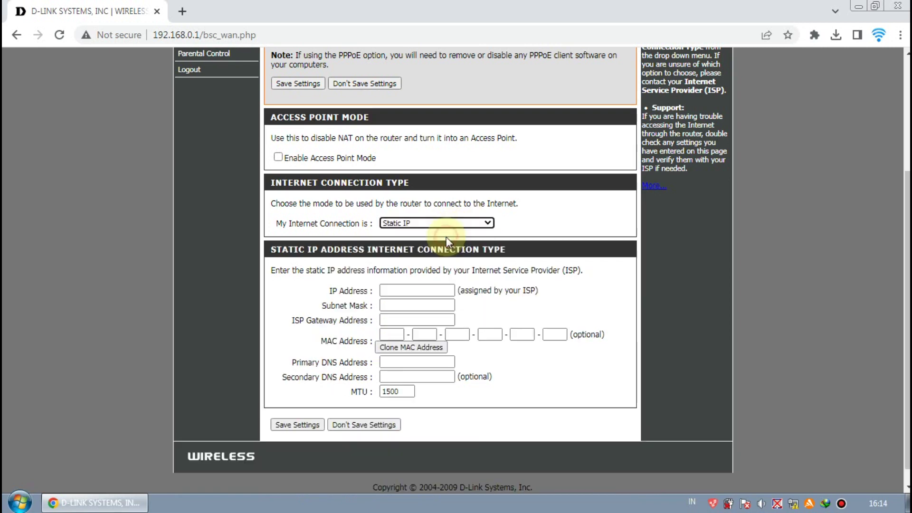
pyautogui.click(410, 291)
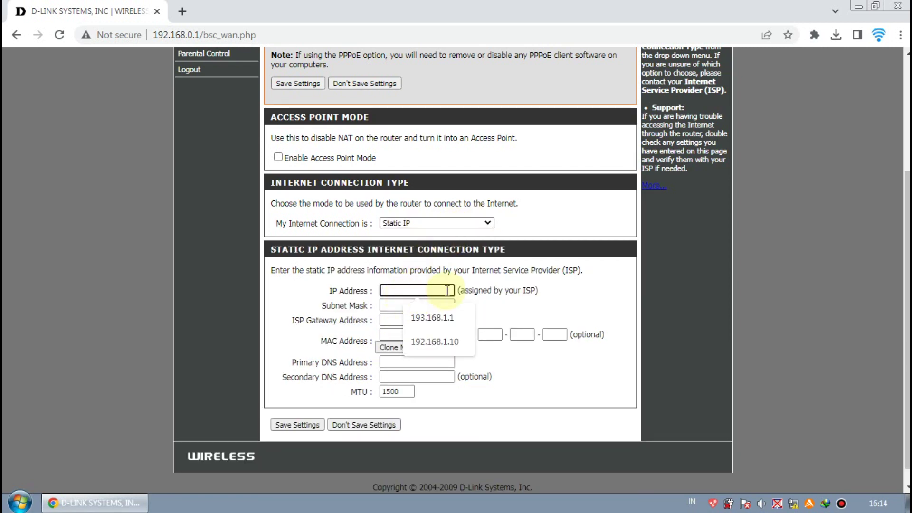
pyautogui.click(478, 290)
pyautogui.click(456, 221)
pyautogui.click(452, 244)
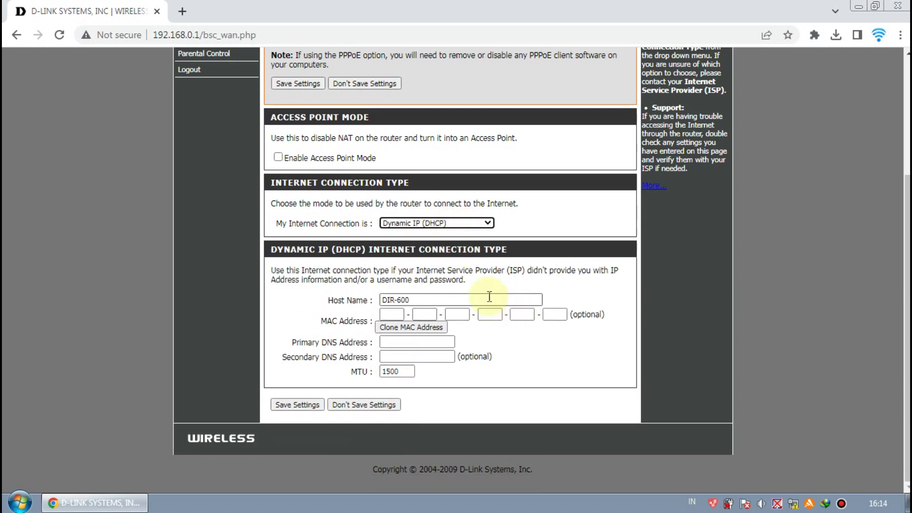
pyautogui.press('Tab')
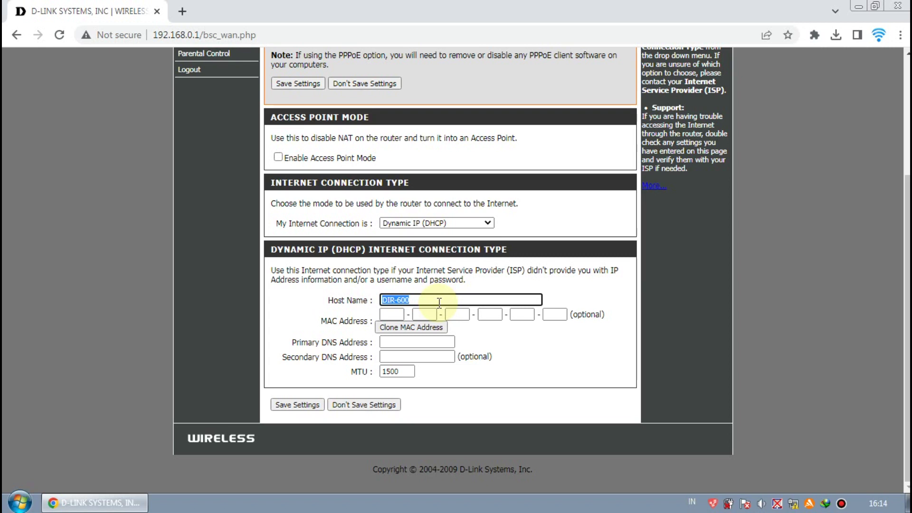
# Replace the DIR-600 host name with the new hotspot name and save the settings
pyautogui.write('Aisyah_H')
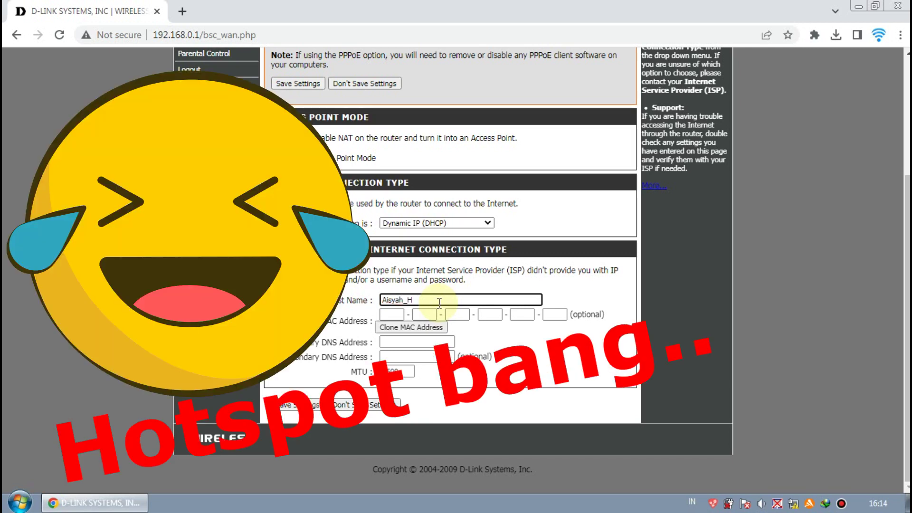
pyautogui.write('ostpot')
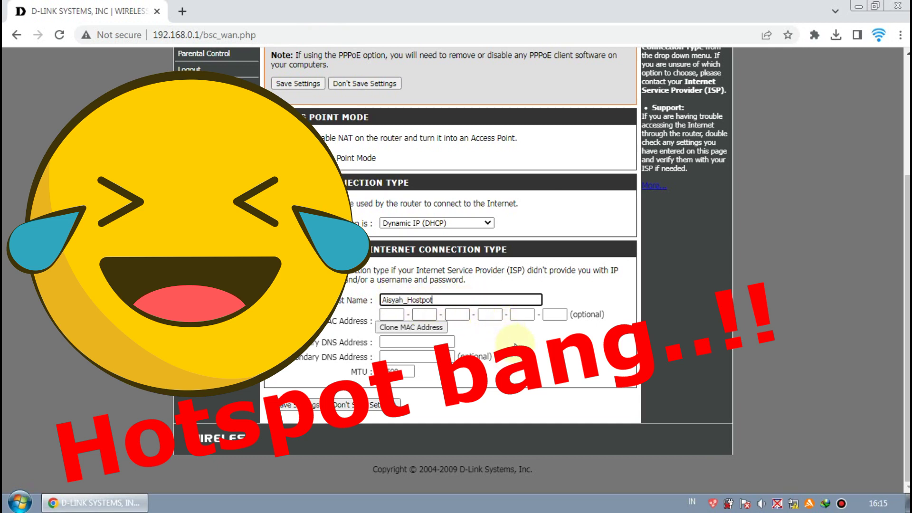
pyautogui.click(299, 404)
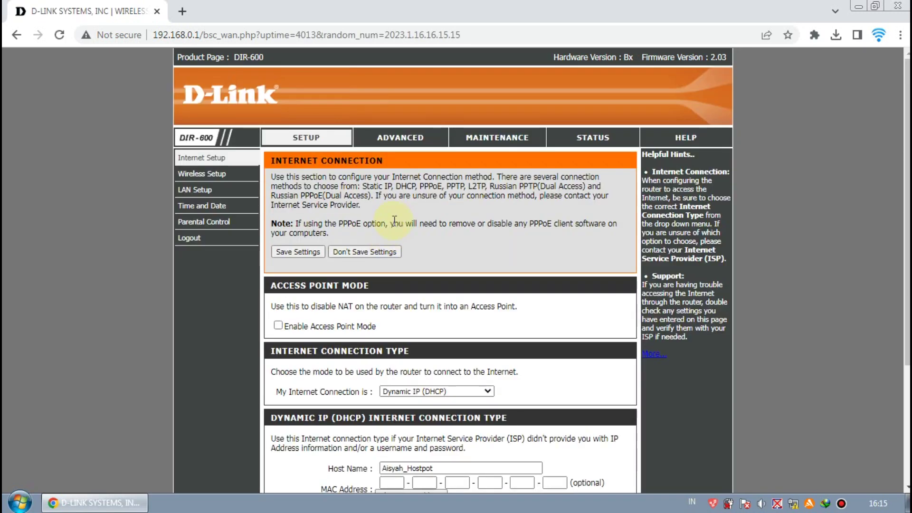
pyautogui.scroll(-1, 416, 342)
pyautogui.scroll(-2, 421, 352)
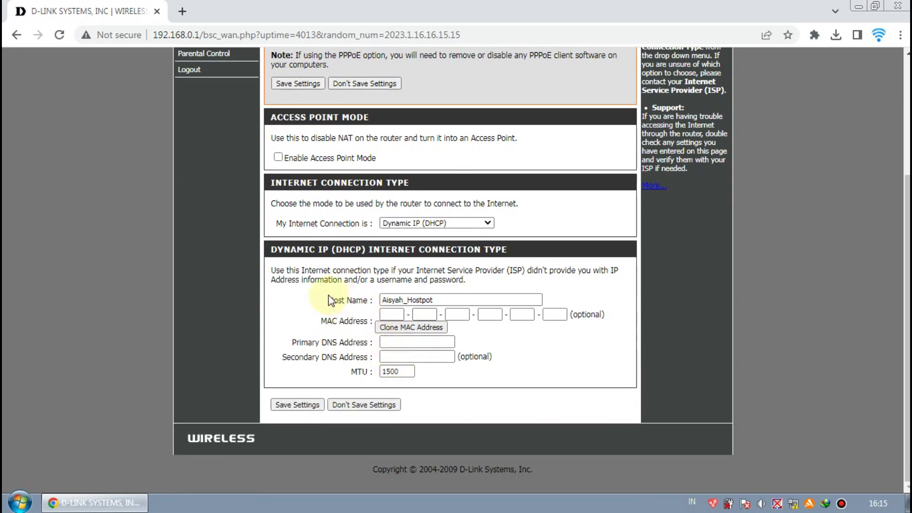
# Reselect the saved host name text in the Host Name field to check it
pyautogui.click(404, 302)
pyautogui.click(444, 298)
pyautogui.moveTo(444, 298); pyautogui.dragTo(334, 300)
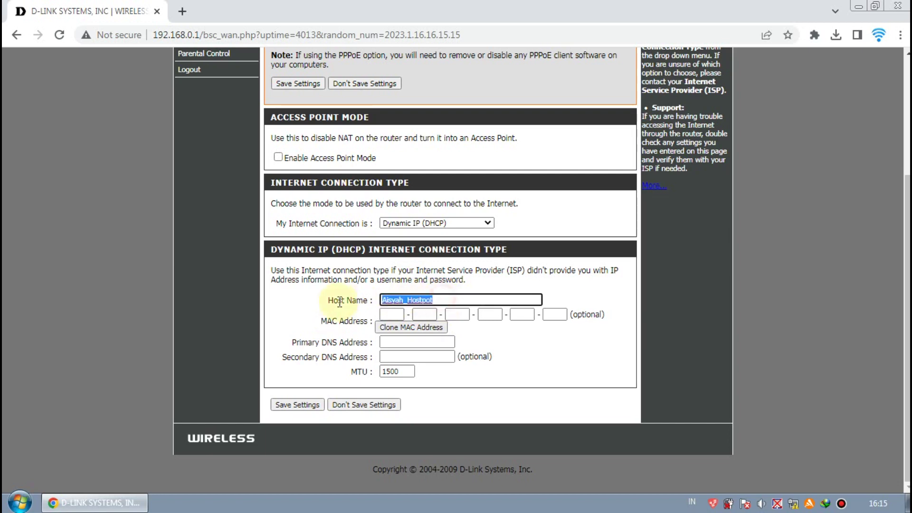
pyautogui.click(408, 300)
pyautogui.scroll(3, 418, 262)
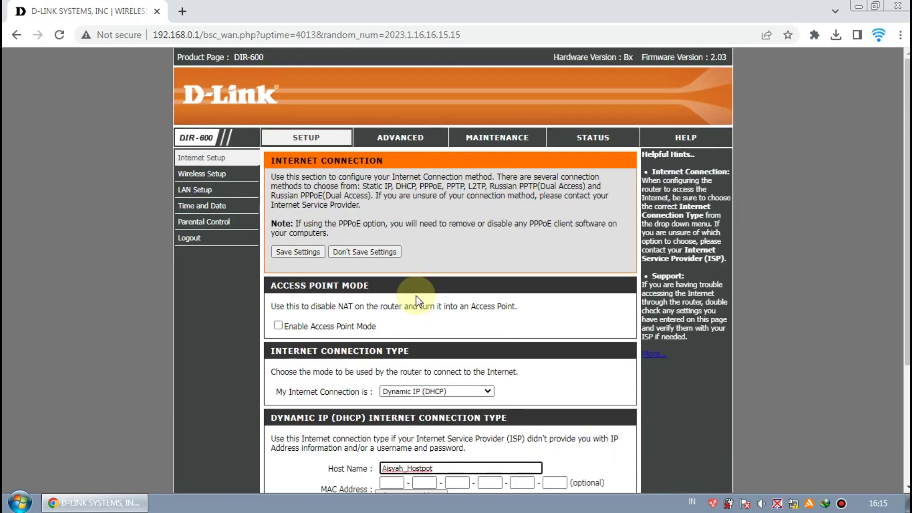
pyautogui.scroll(-2, 417, 300)
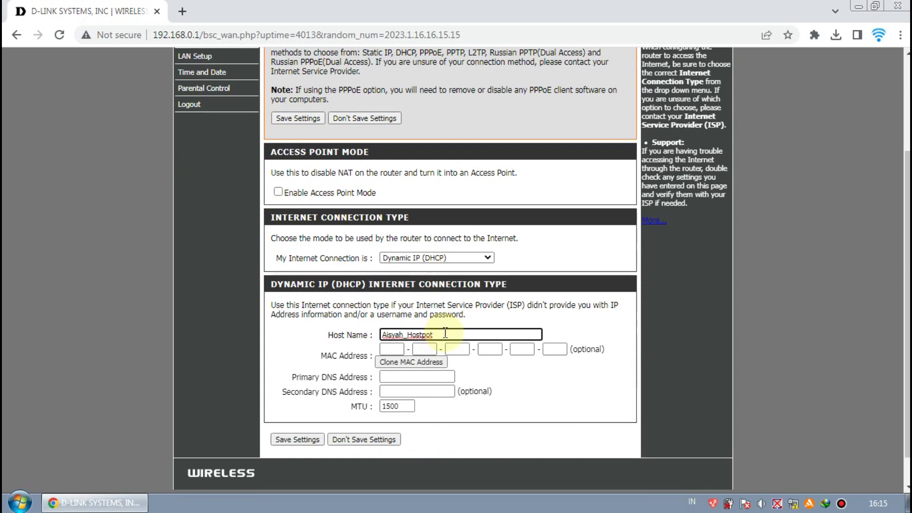
pyautogui.scroll(3, 446, 332)
pyautogui.scroll(-3, 446, 333)
pyautogui.click(441, 334)
pyautogui.doubleClick(413, 334)
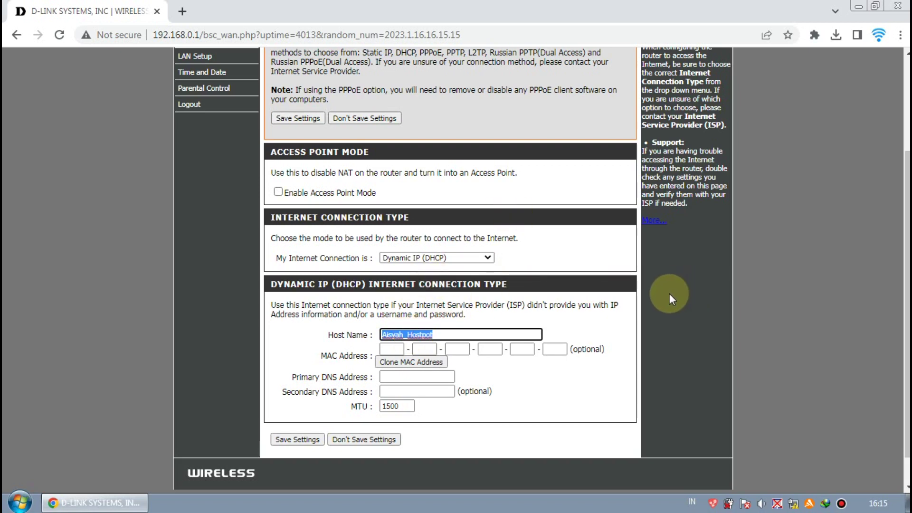
pyautogui.scroll(3, 669, 294)
pyautogui.scroll(-3, 380, 285)
pyautogui.scroll(3, 333, 257)
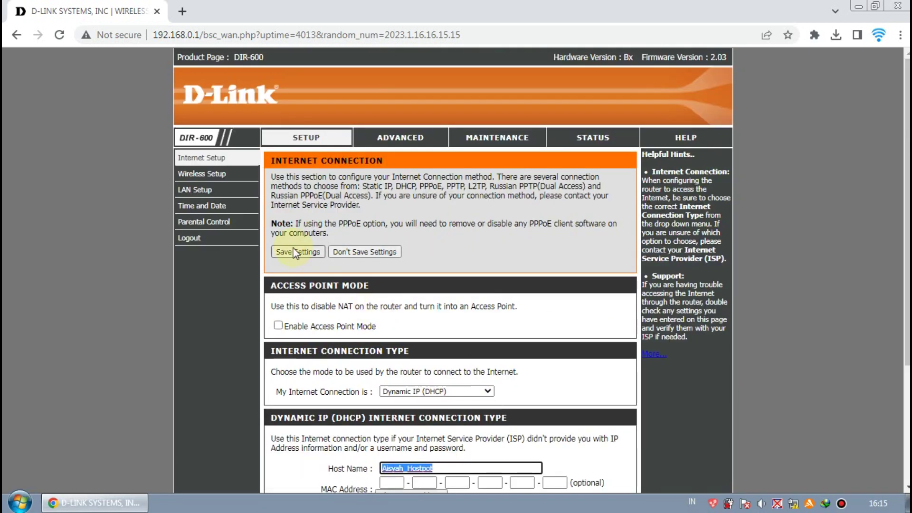
# Open Manual Wireless Connection Setup and untick Enable under Wi-Fi Protected Setup
pyautogui.click(208, 175)
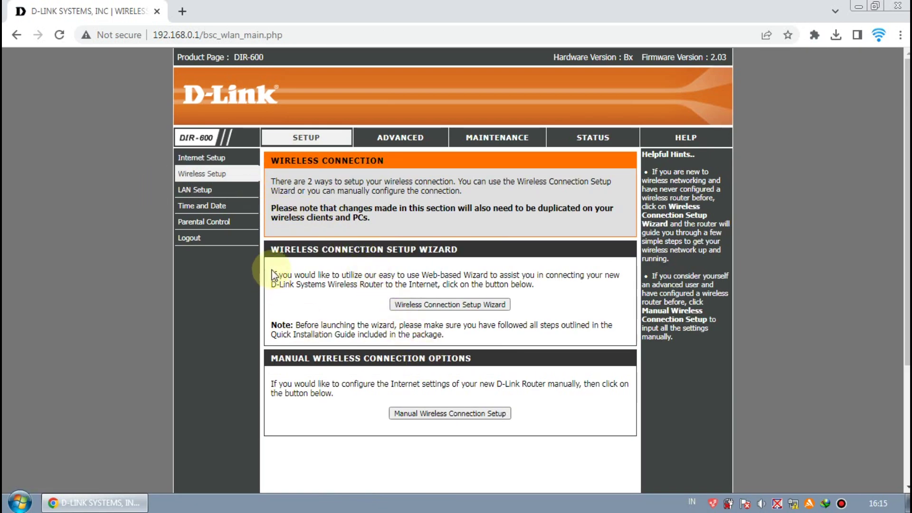
pyautogui.scroll(-2, 385, 399)
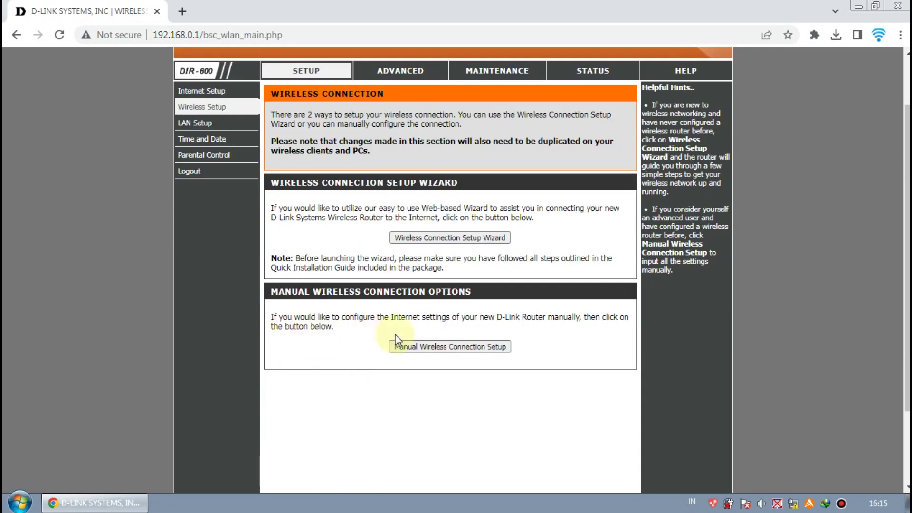
pyautogui.click(433, 349)
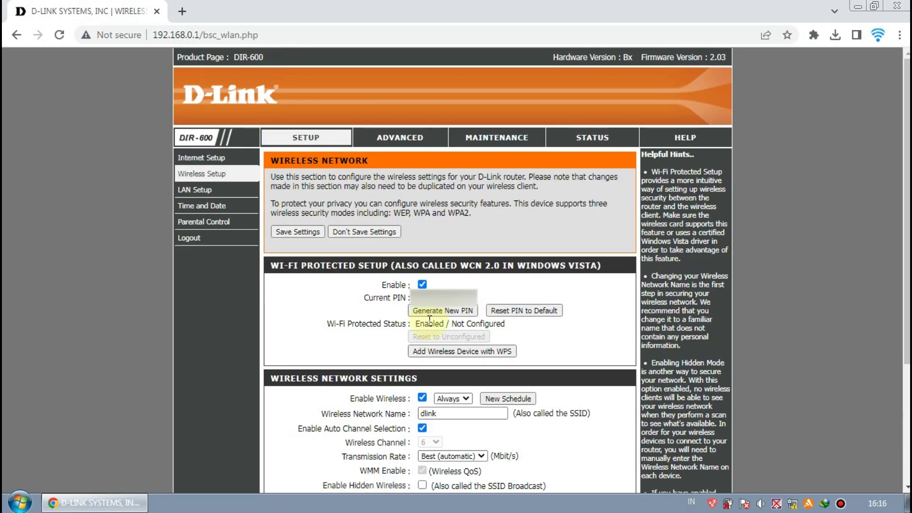
pyautogui.click(422, 284)
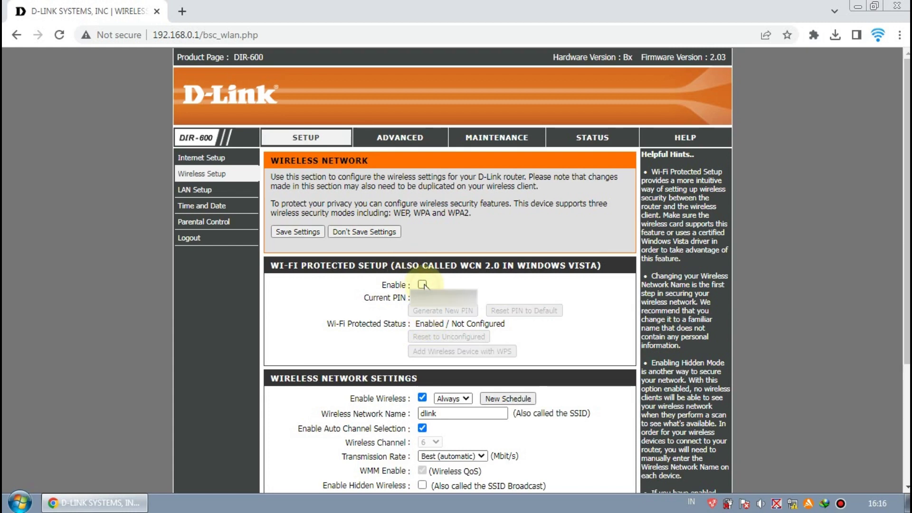
pyautogui.scroll(-3, 404, 285)
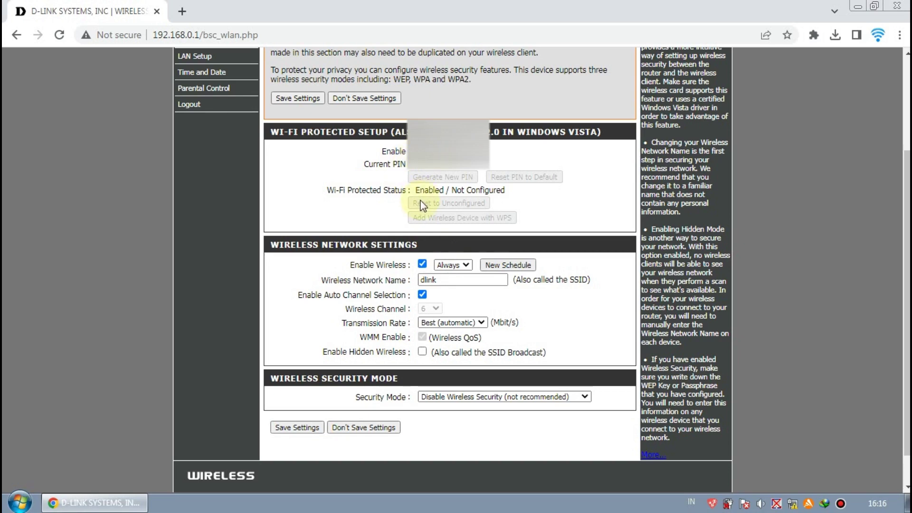
# Change the Wireless Network Name from dlink to the new hotspot SSID
pyautogui.scroll(-1, 390, 256)
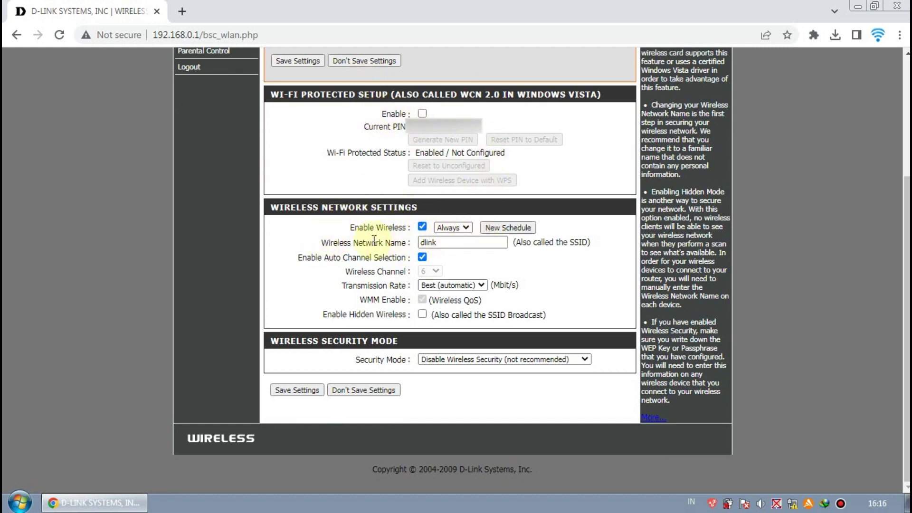
pyautogui.doubleClick(454, 243)
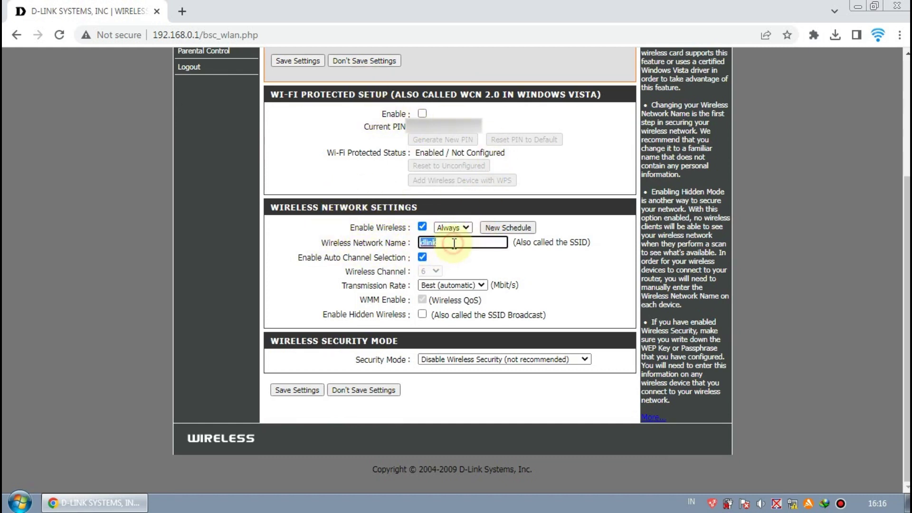
pyautogui.write('Aisyah_Ho')
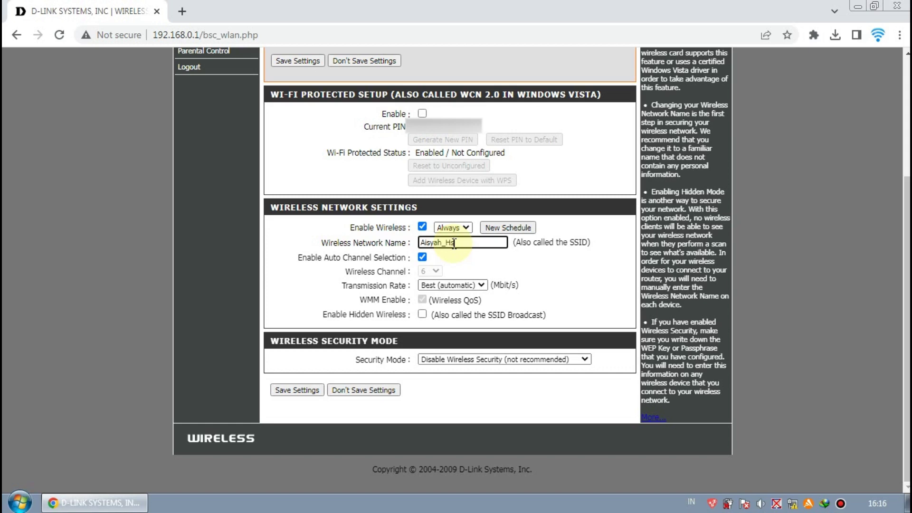
pyautogui.write('stpot')
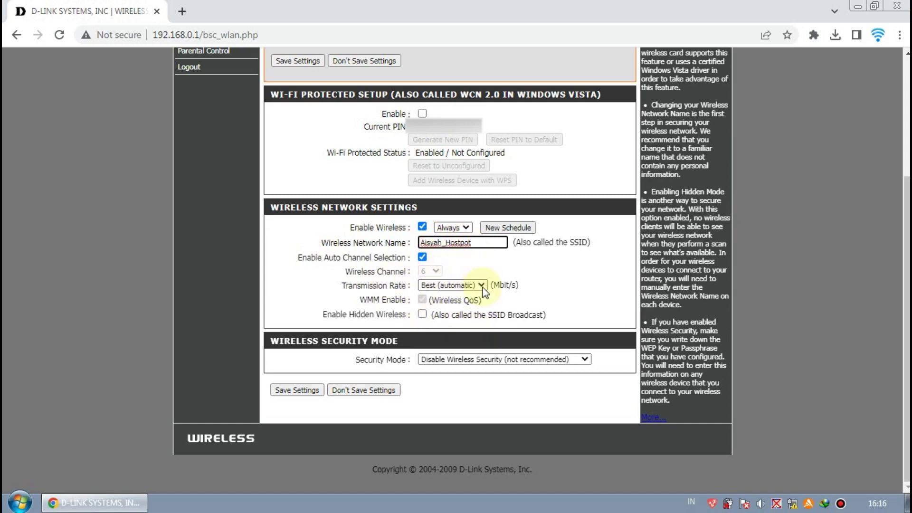
pyautogui.click(502, 358)
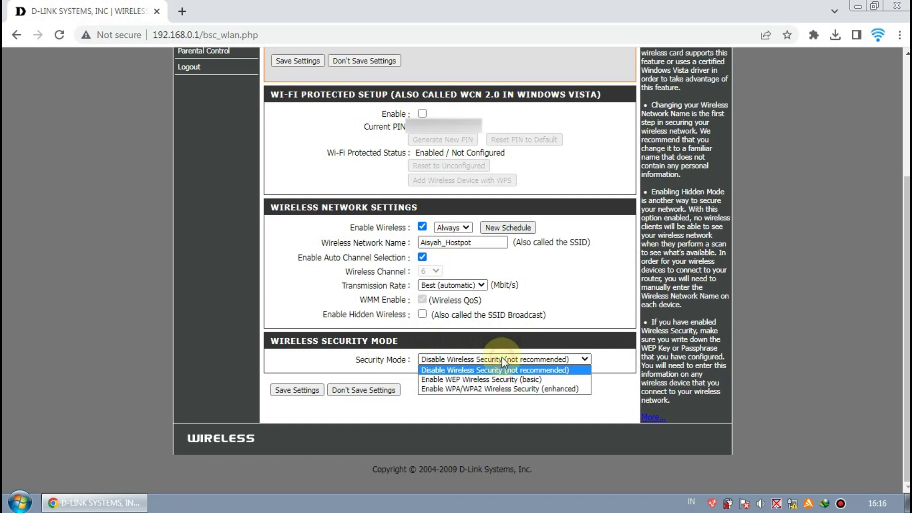
# Set security to WPA/WPA2 (enhanced) and paste the copied WPS PIN as the network key
pyautogui.click(517, 390)
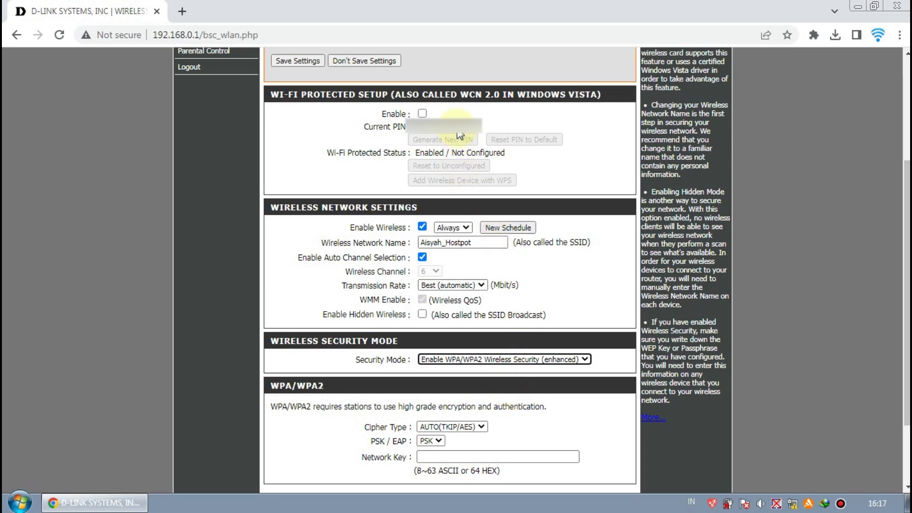
pyautogui.rightClick(423, 122)
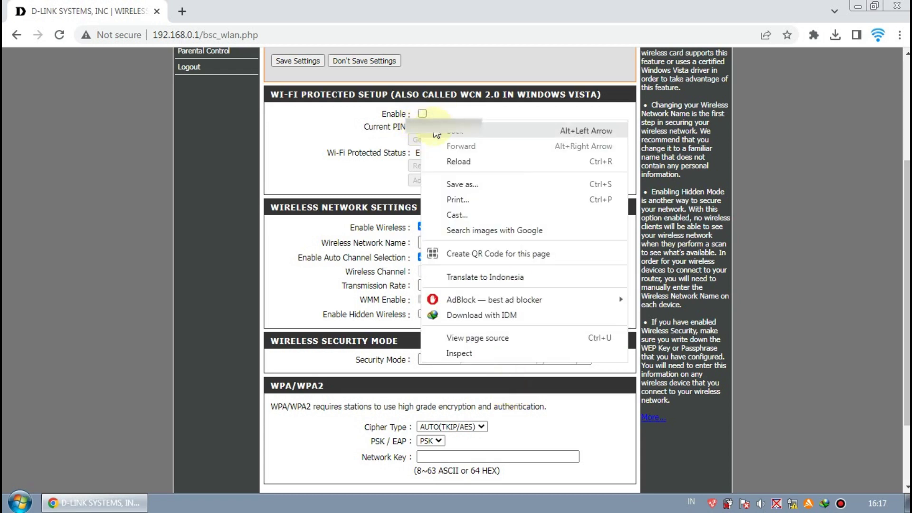
pyautogui.doubleClick(425, 126)
pyautogui.rightClick(418, 128)
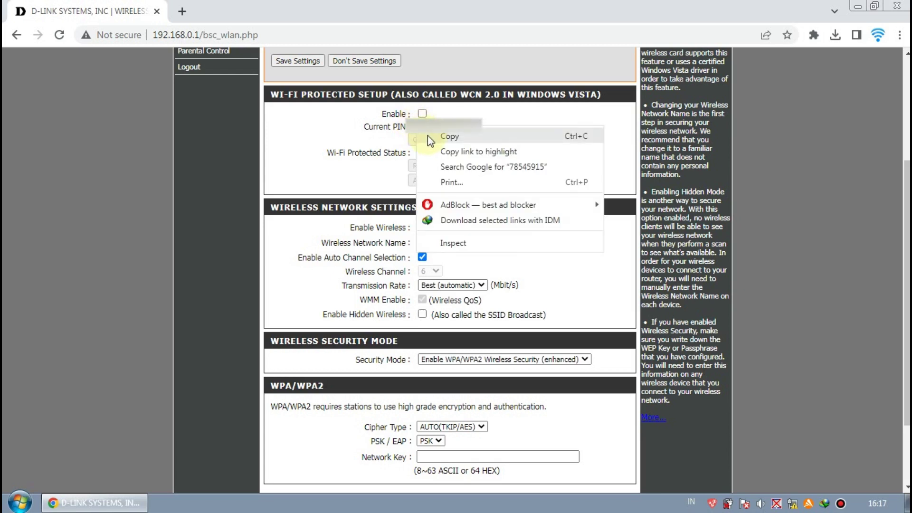
pyautogui.click(449, 136)
pyautogui.click(458, 451)
pyautogui.hotkey('ctrl', 'v')
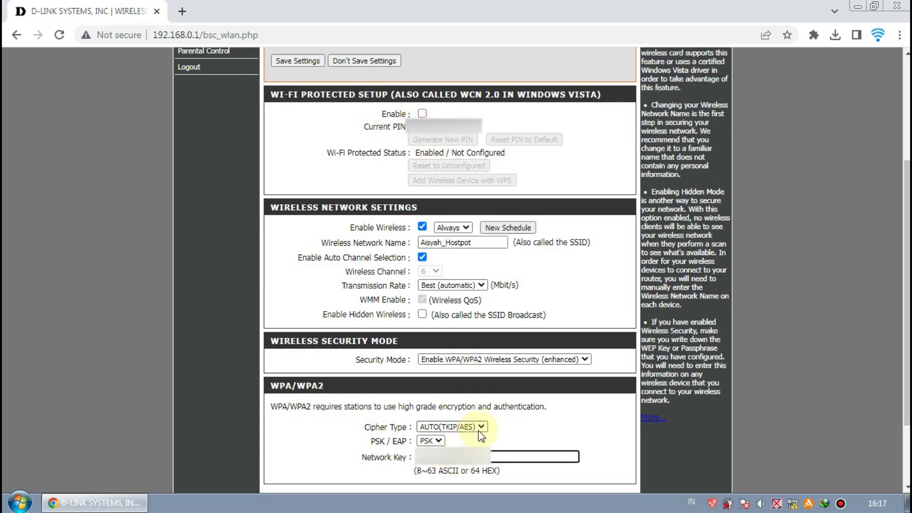
# Review the wireless settings and save them with the lower Save Settings button
pyautogui.scroll(-2, 497, 424)
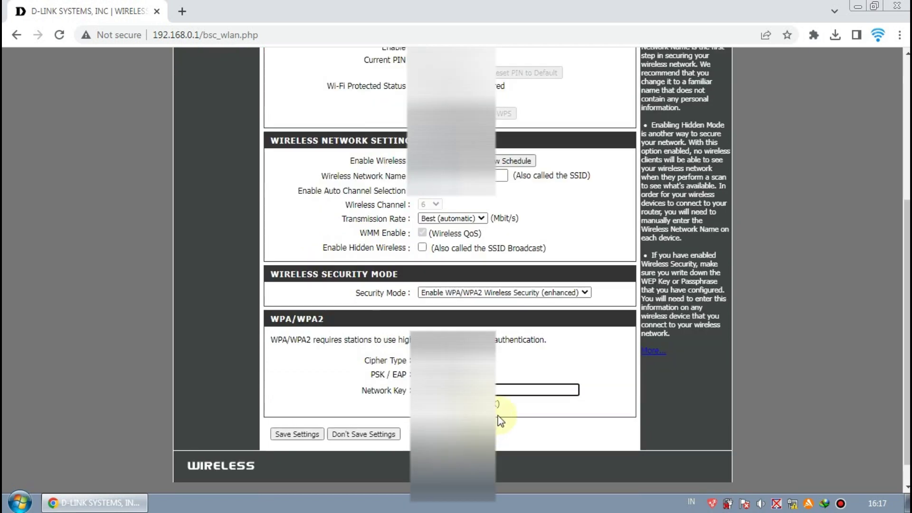
pyautogui.scroll(2, 500, 424)
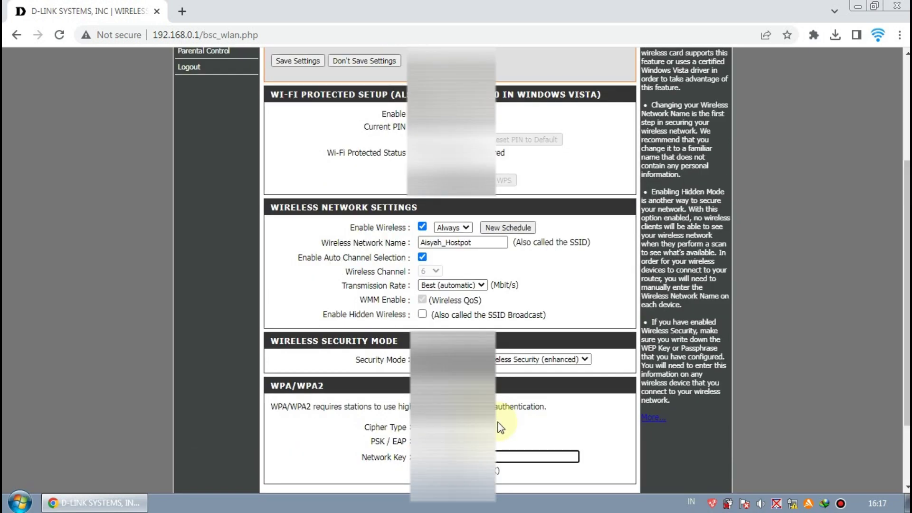
pyautogui.scroll(-2, 500, 427)
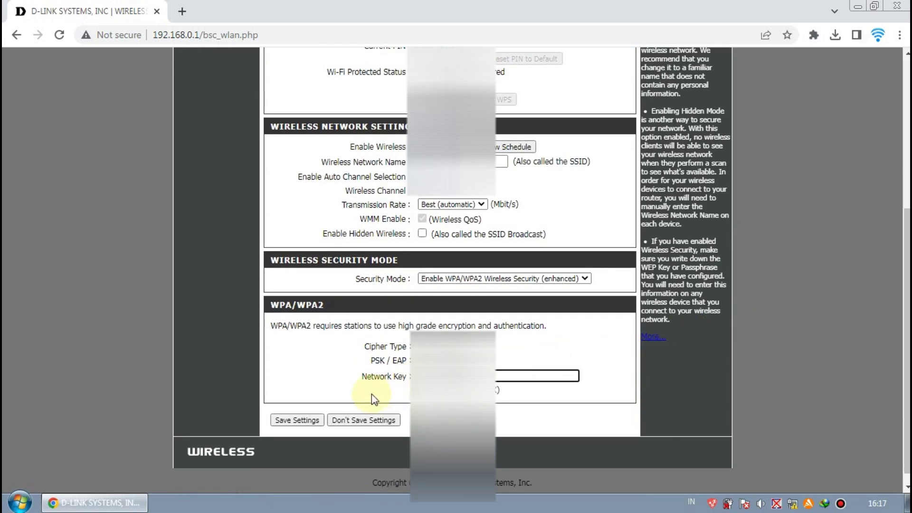
pyautogui.scroll(4, 371, 395)
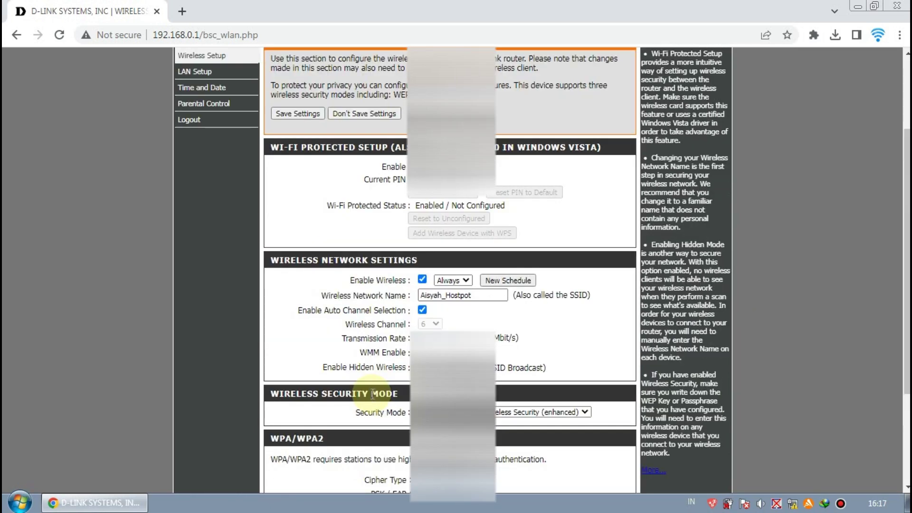
pyautogui.scroll(-3, 281, 397)
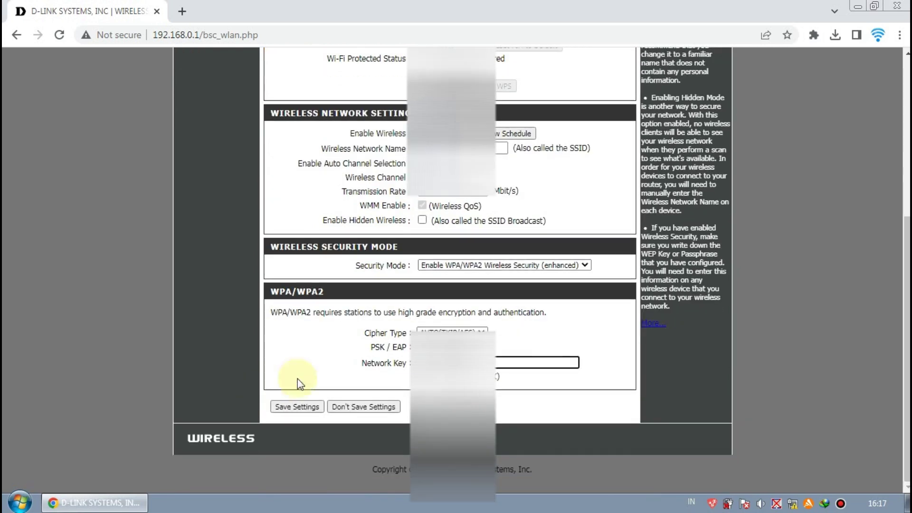
pyautogui.click(291, 406)
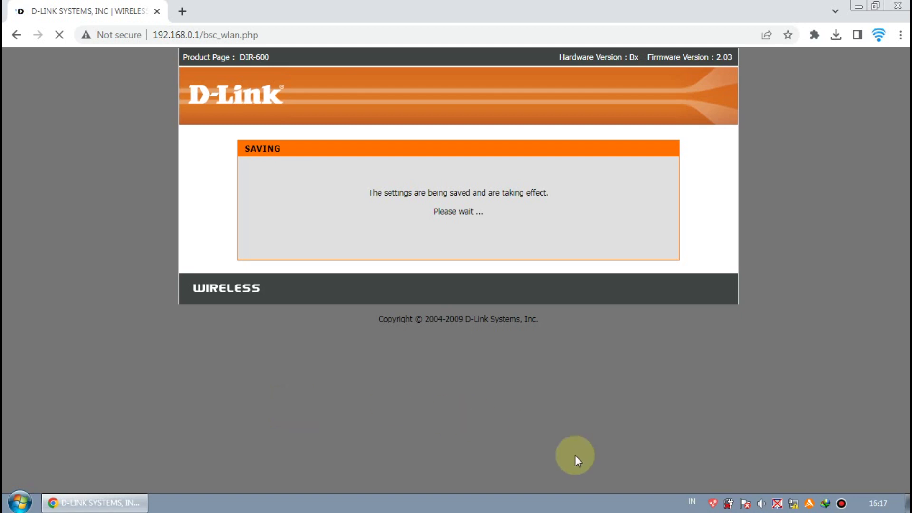
# Check the Windows list of available wireless networks while the router saves
pyautogui.click(793, 504)
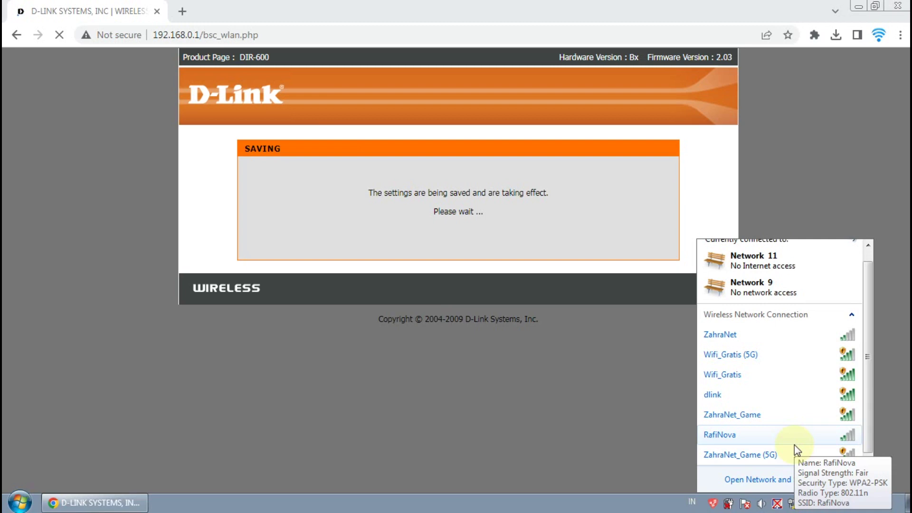
pyautogui.scroll(-3, 490, 308)
pyautogui.scroll(3, 492, 309)
pyautogui.scroll(-3, 494, 310)
# Edit the Router IP Address on LAN Setup from 192.168.0.1 to 193.168.1.1
pyautogui.scroll(-1, 492, 308)
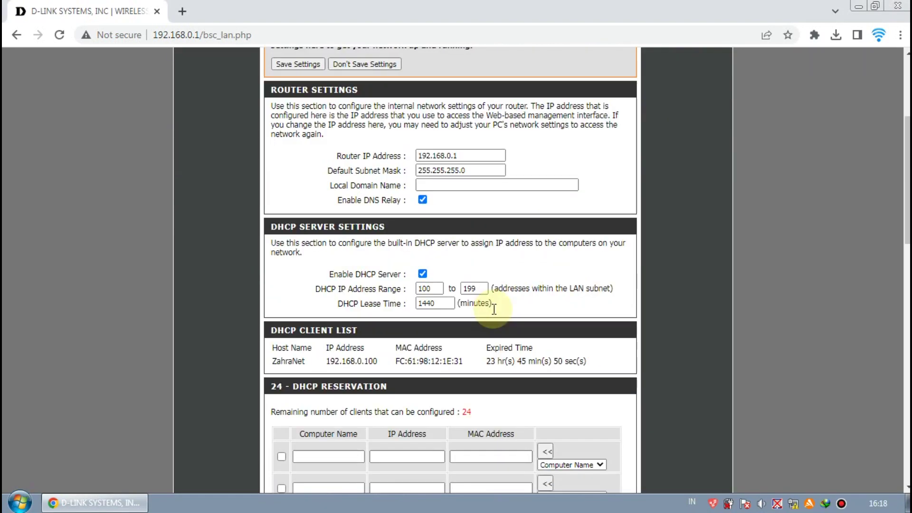
pyautogui.click(490, 156)
pyautogui.click(470, 155)
pyautogui.moveTo(467, 155); pyautogui.dragTo(414, 152)
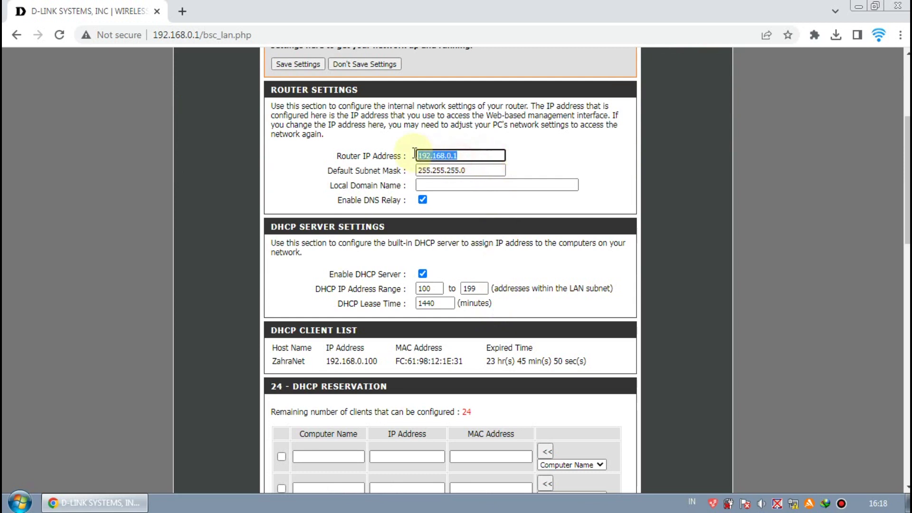
pyautogui.click(476, 160)
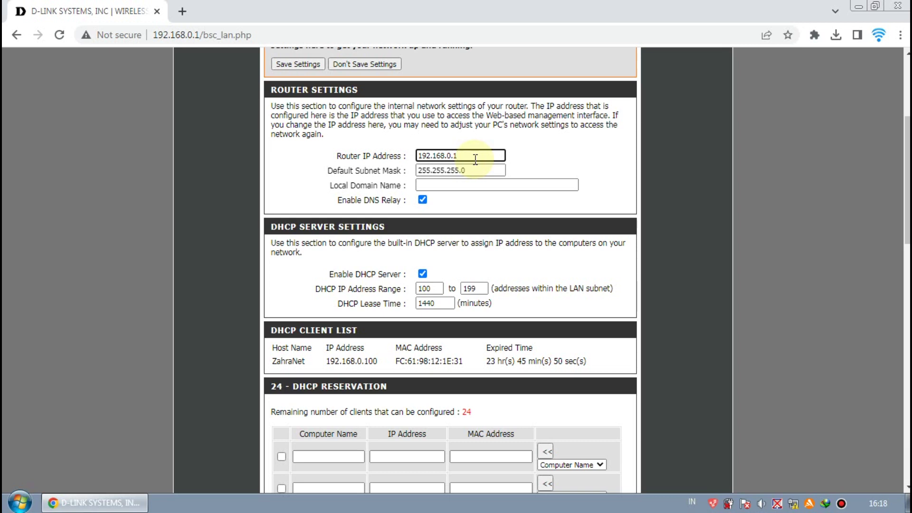
pyautogui.moveTo(474, 160); pyautogui.dragTo(448, 159)
pyautogui.click(467, 157)
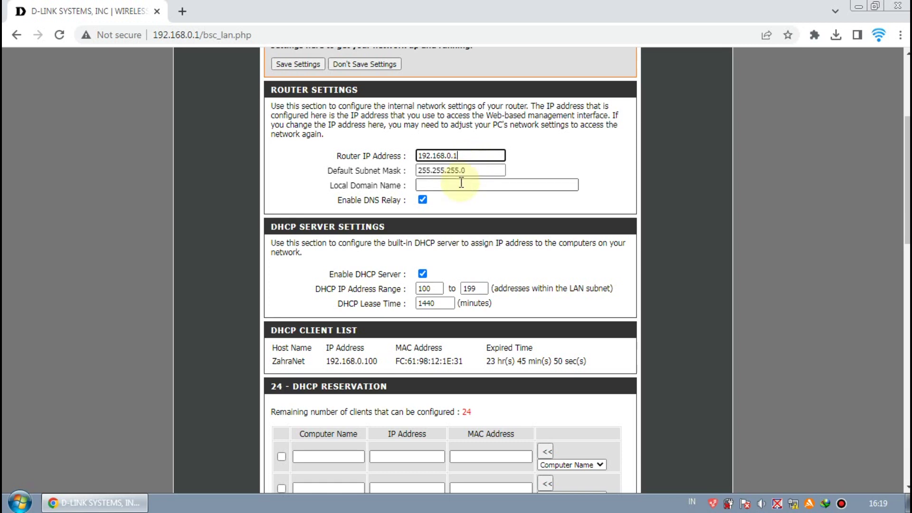
pyautogui.press('Left')
pyautogui.press('Left')
pyautogui.press('Left')
pyautogui.press('Left')
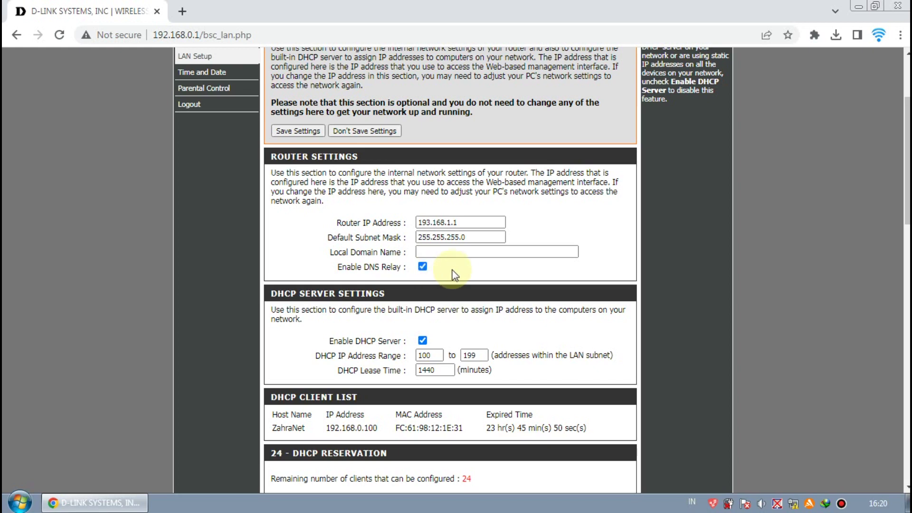
# Try changing the DHCP IP Address Range to 2–254
pyautogui.scroll(-1, 456, 273)
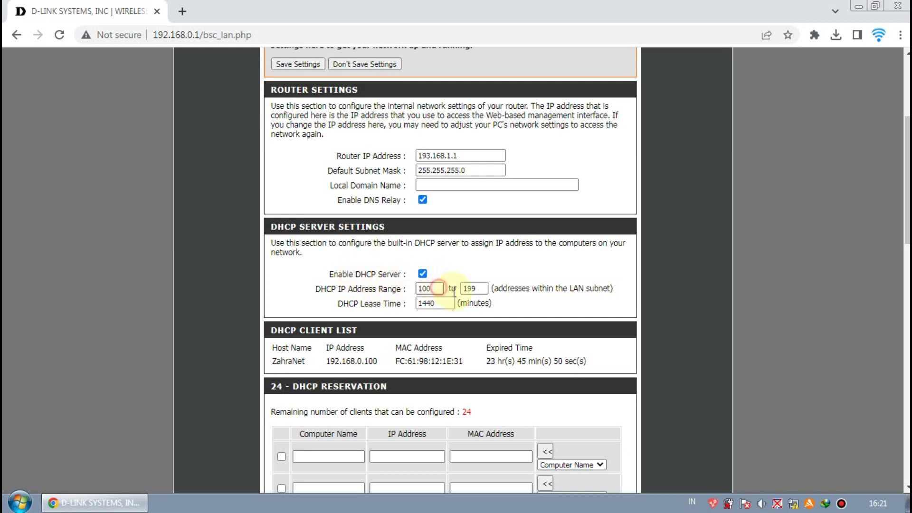
pyautogui.click(473, 288)
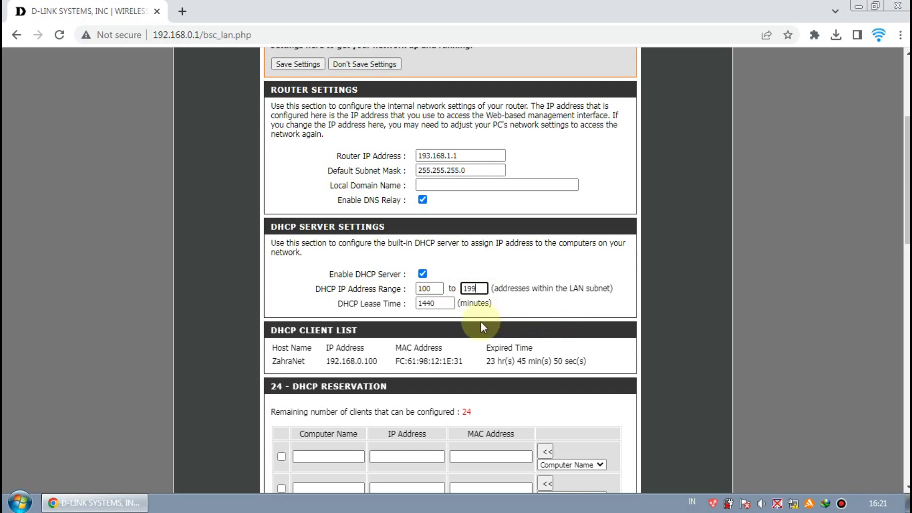
pyautogui.click(493, 309)
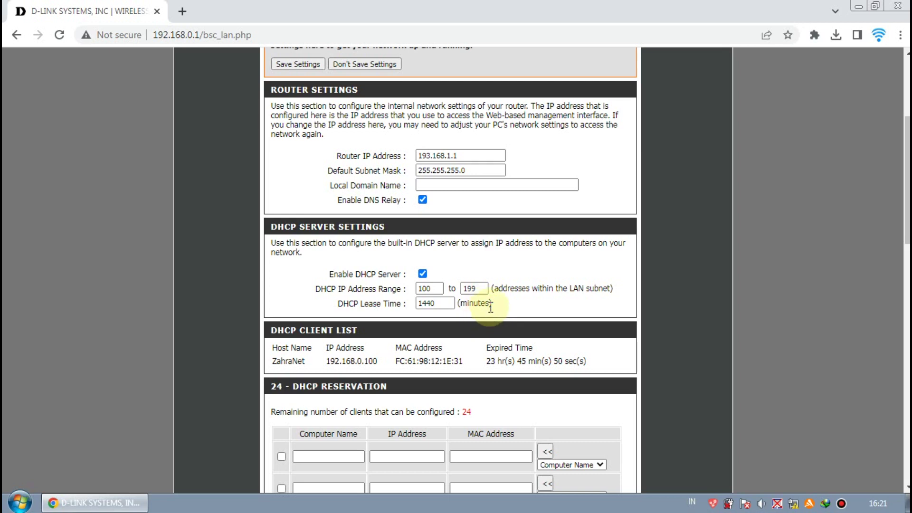
pyautogui.doubleClick(421, 288)
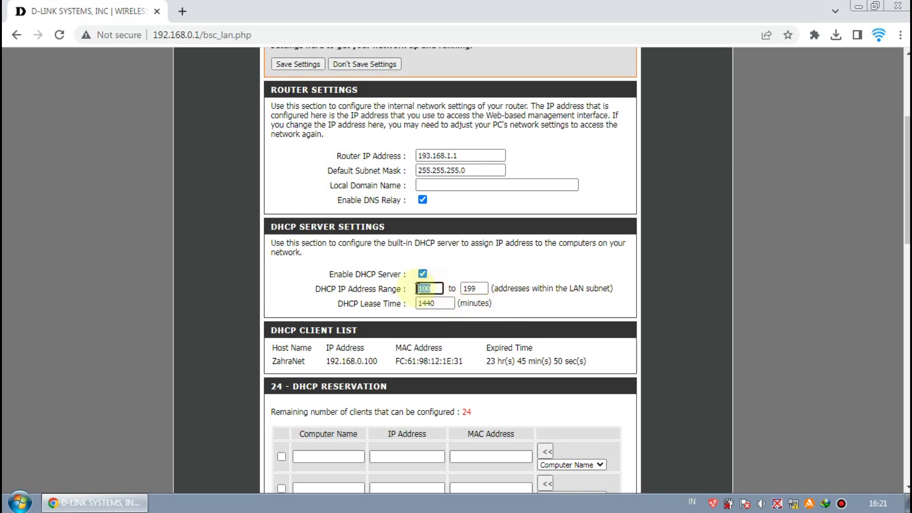
pyautogui.doubleClick(468, 288)
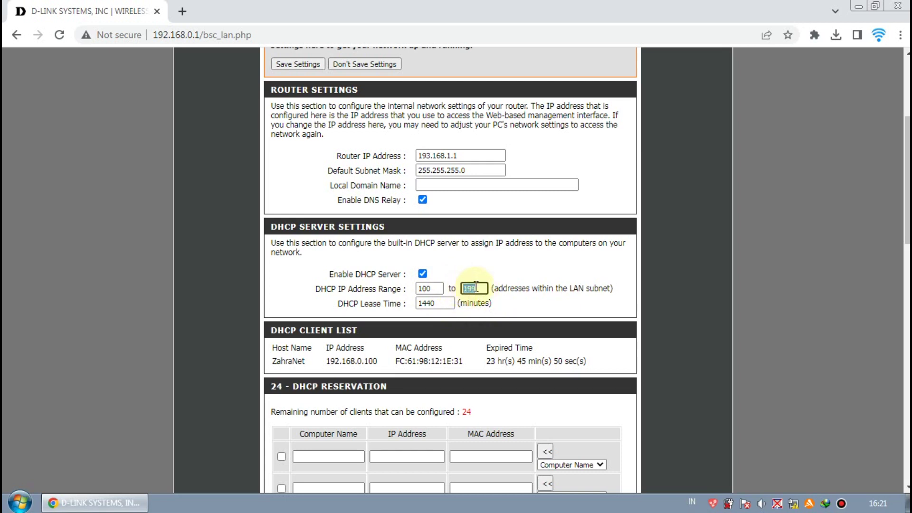
pyautogui.doubleClick(421, 289)
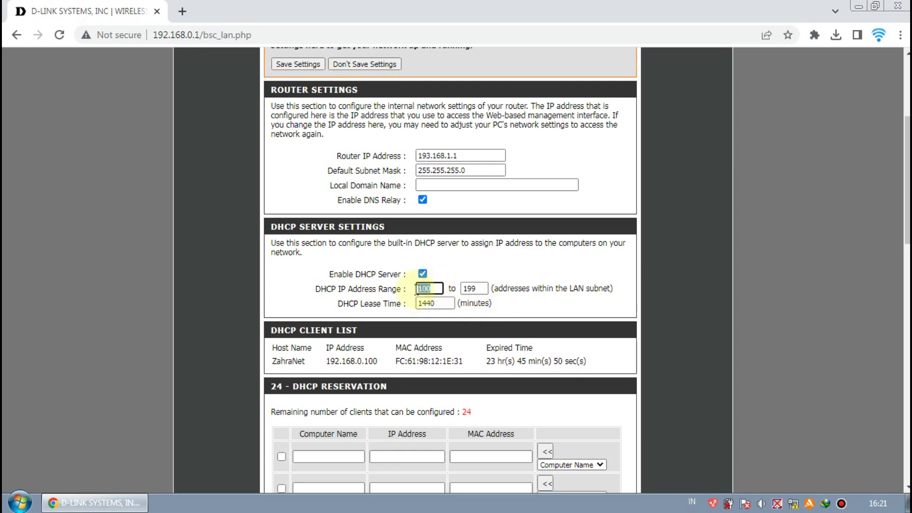
pyautogui.write('2')
pyautogui.doubleClick(469, 289)
pyautogui.write('25')
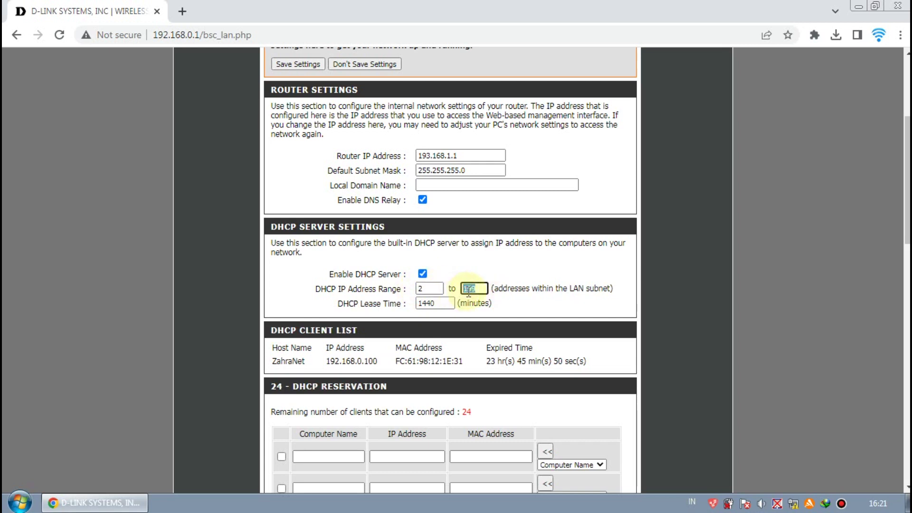
pyautogui.write('4')
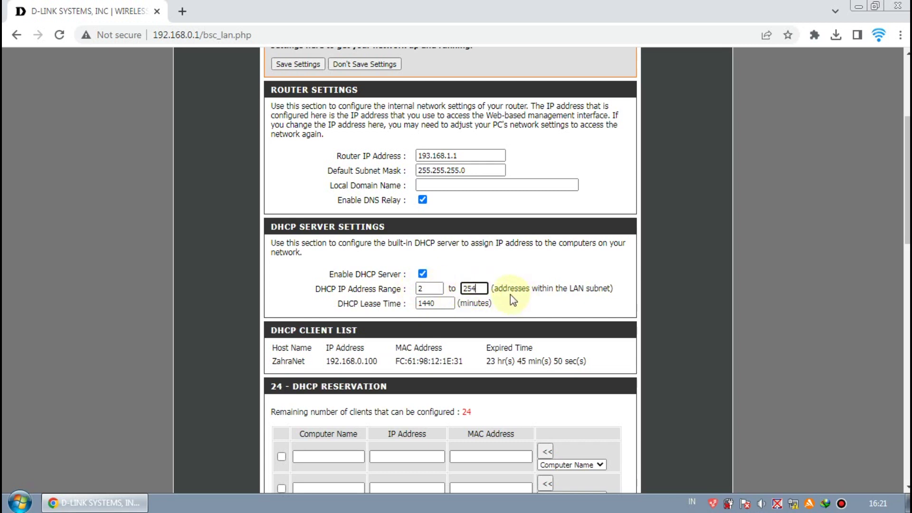
# Revert the DHCP IP Address Range to 100–199
pyautogui.doubleClick(440, 288)
pyautogui.write('100')
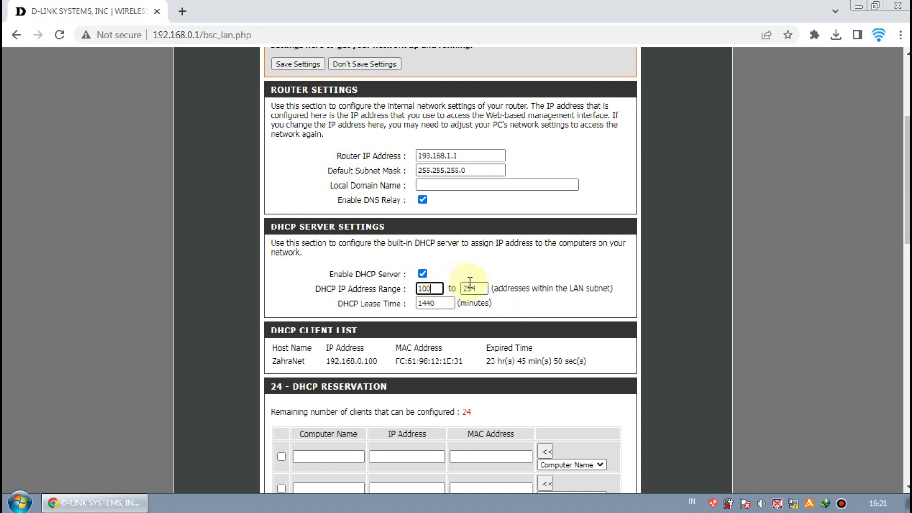
pyautogui.doubleClick(476, 288)
pyautogui.write('199')
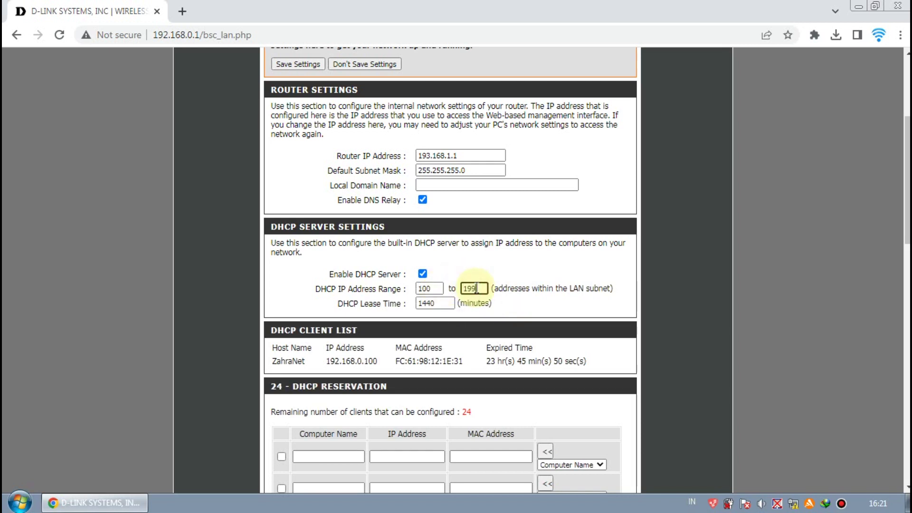
pyautogui.click(503, 313)
# Save the new LAN settings at the bottom of the page
pyautogui.scroll(-1, 503, 312)
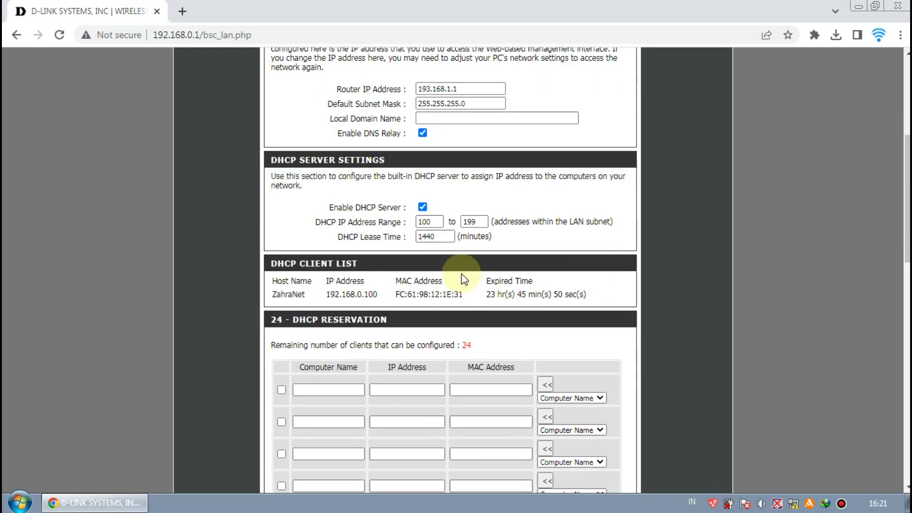
pyautogui.scroll(-1, 461, 278)
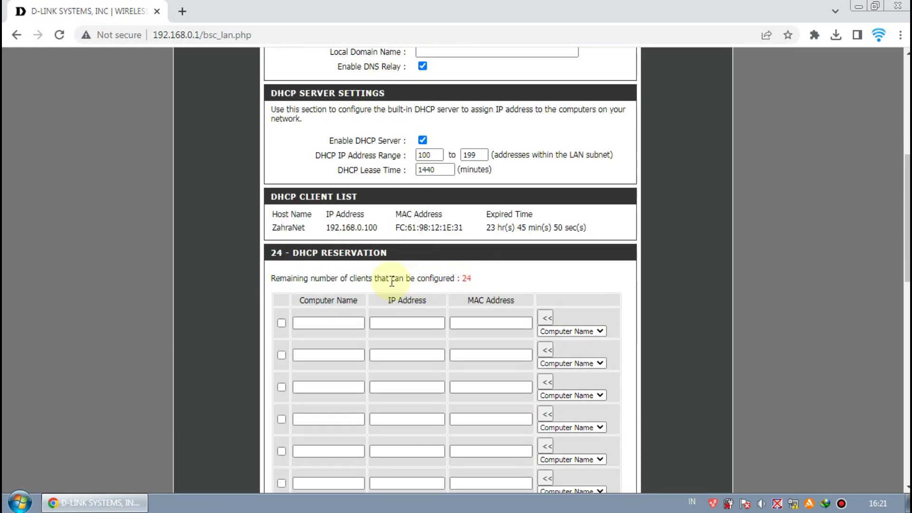
pyautogui.scroll(-2, 394, 254)
pyautogui.click(395, 255)
pyautogui.scroll(-5, 395, 254)
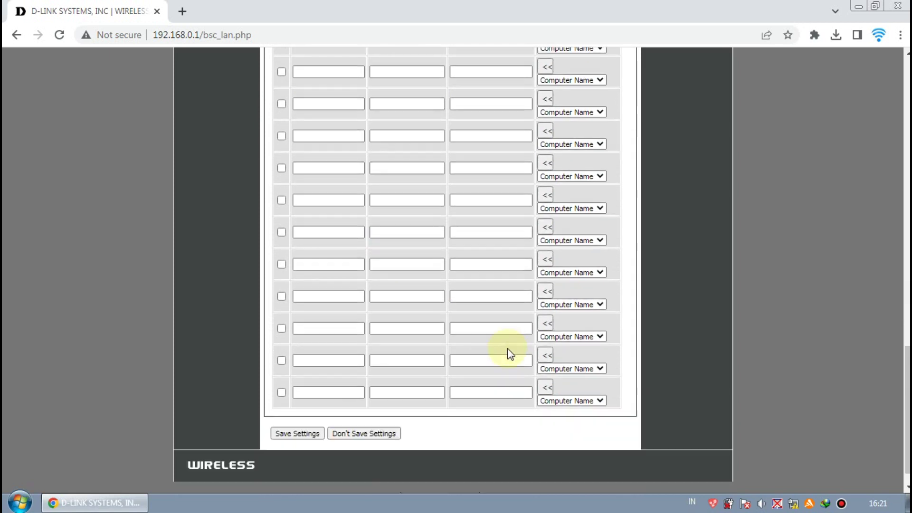
pyautogui.click(320, 410)
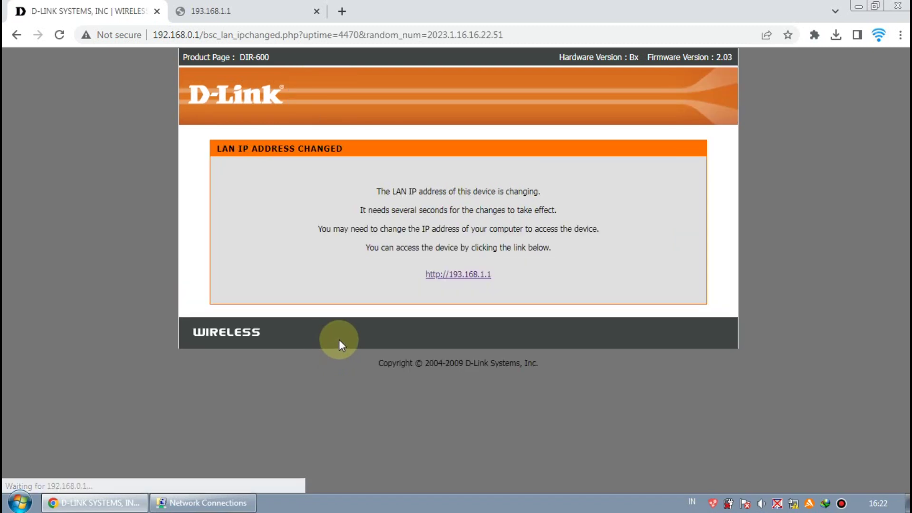
# Reload both tabs at 193.168.1.1 until the router login page appears
pyautogui.click(484, 275)
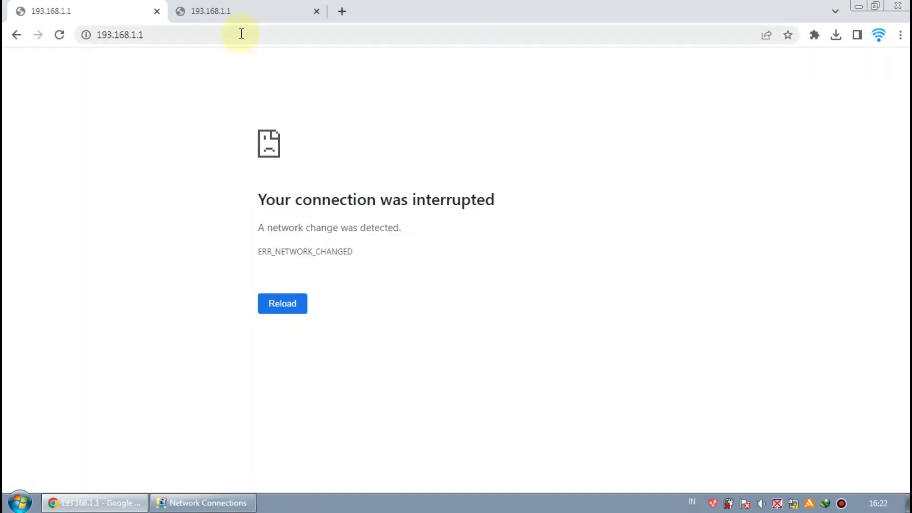
pyautogui.click(246, 13)
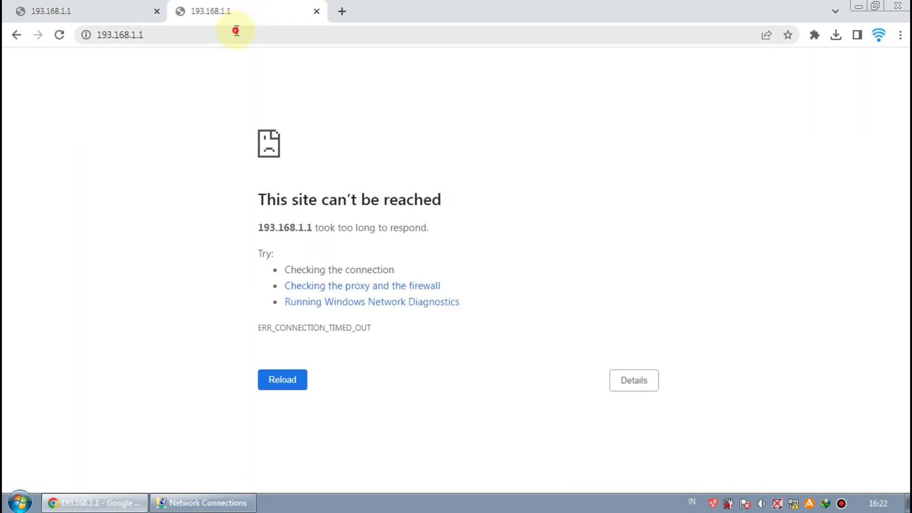
pyautogui.click(234, 34)
pyautogui.press('Return')
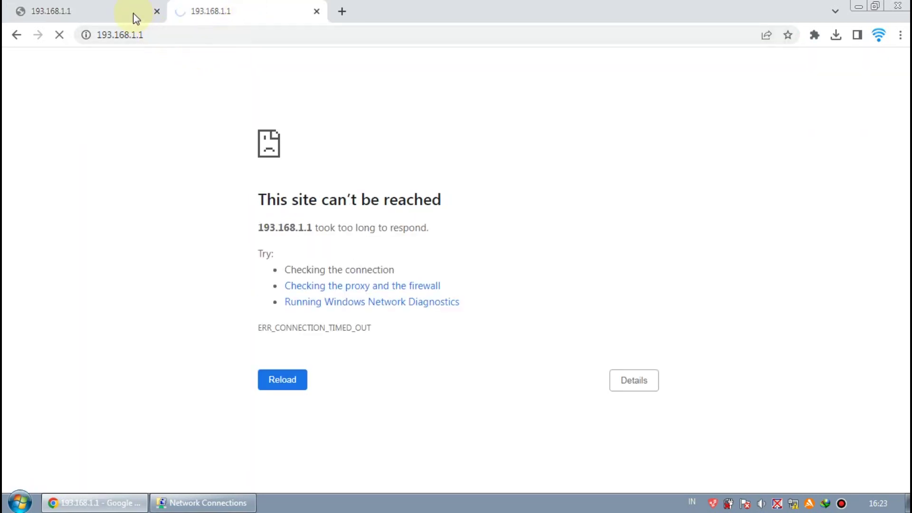
pyautogui.click(135, 18)
pyautogui.click(172, 30)
pyautogui.press('Return')
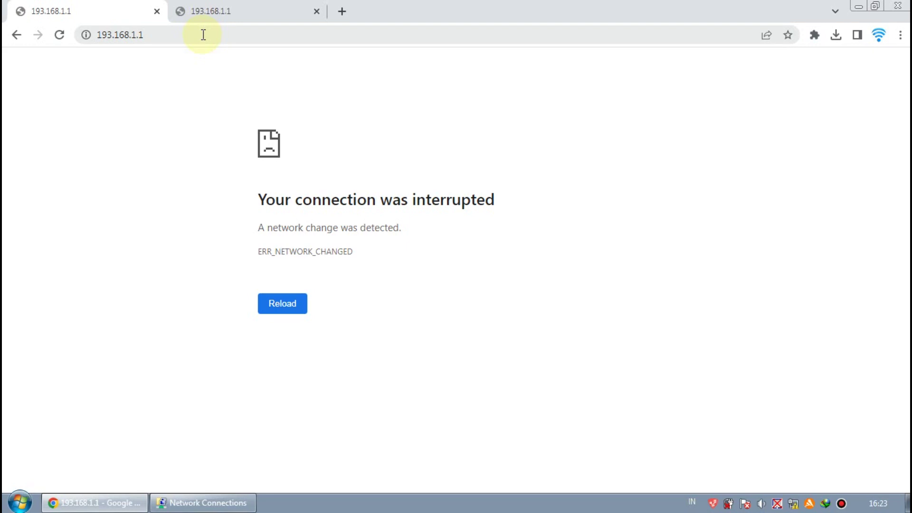
pyautogui.click(203, 35)
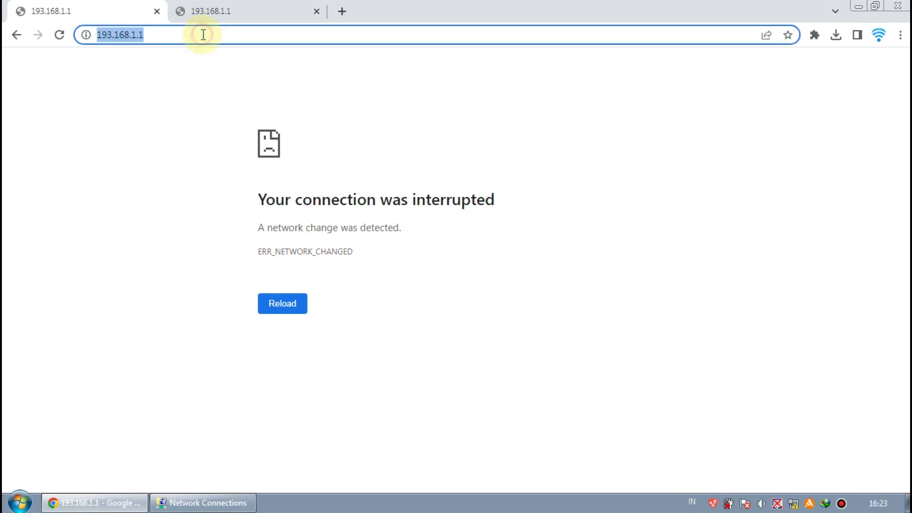
pyautogui.press('Return')
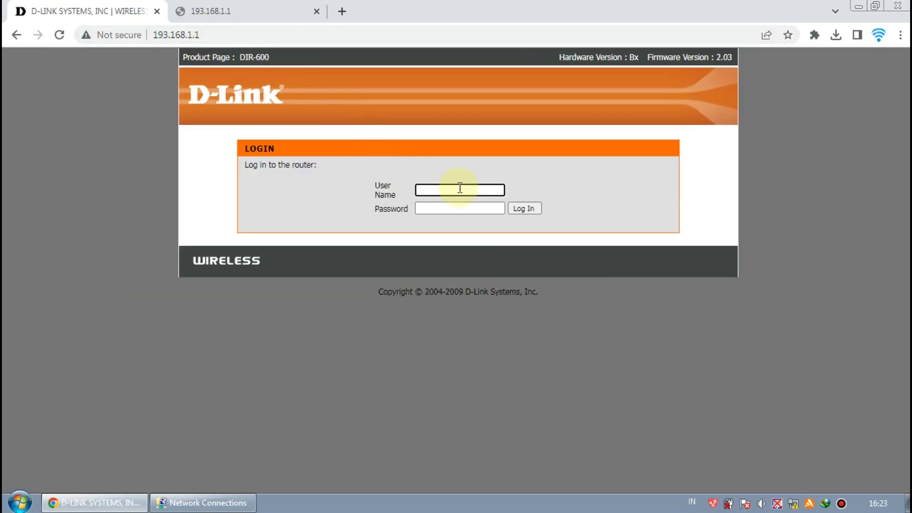
# Log in to the router admin and close the extra 193.168.1.1 tab
pyautogui.write('admin')
pyautogui.click(531, 209)
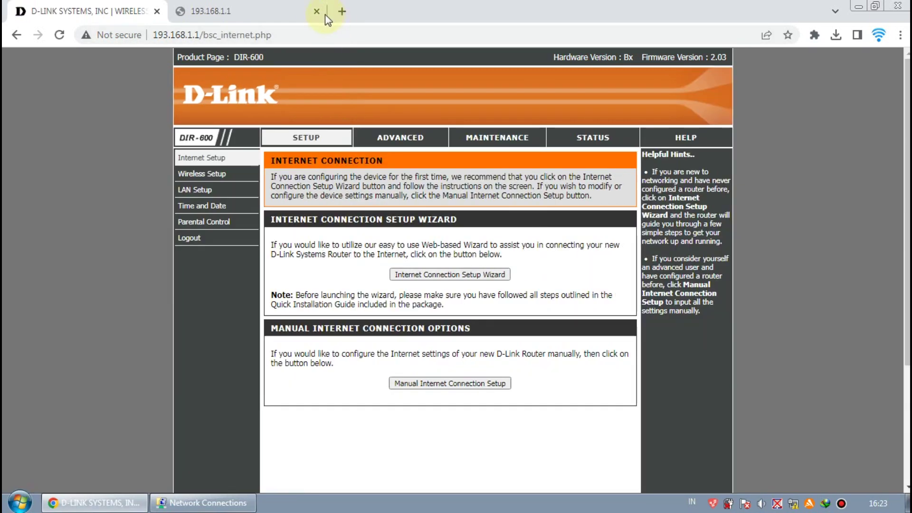
pyautogui.click(316, 12)
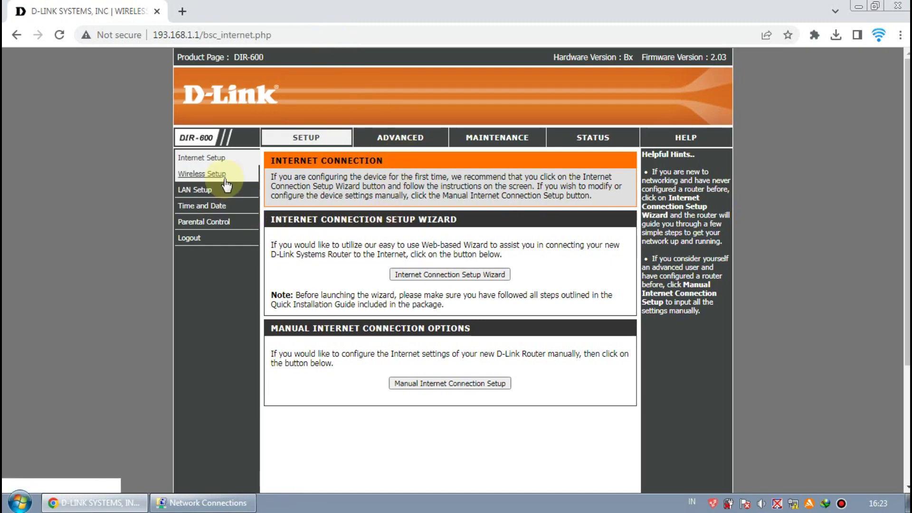
# Set the time zone to (GMT+07:00) Bangkok, Hanoi, Jakarta and save
pyautogui.click(219, 189)
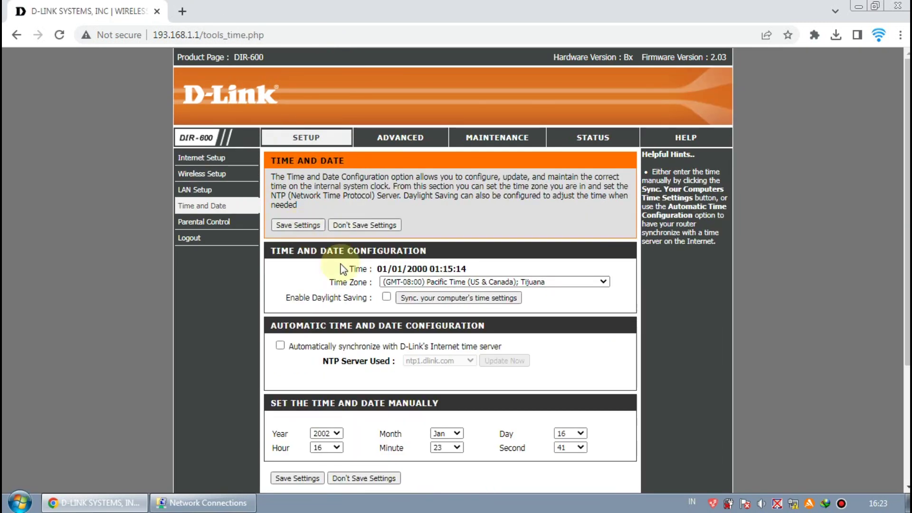
pyautogui.scroll(-2, 362, 259)
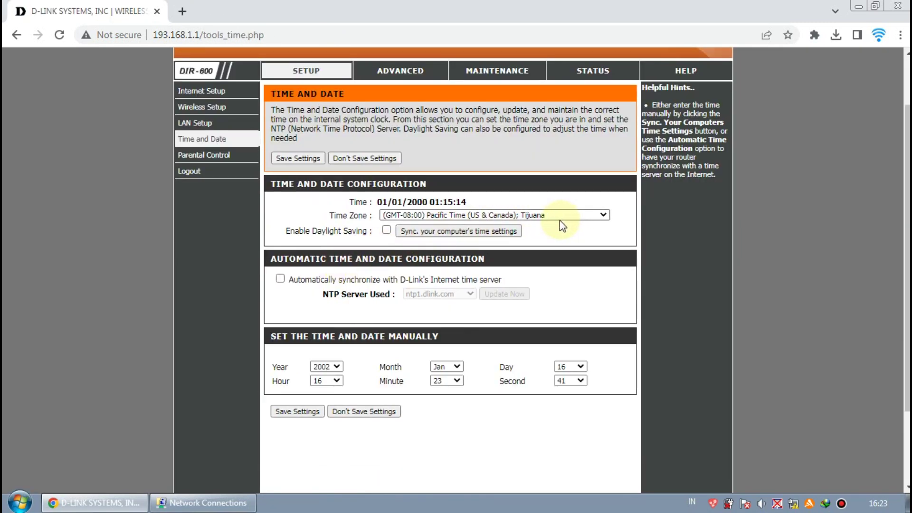
pyautogui.click(592, 220)
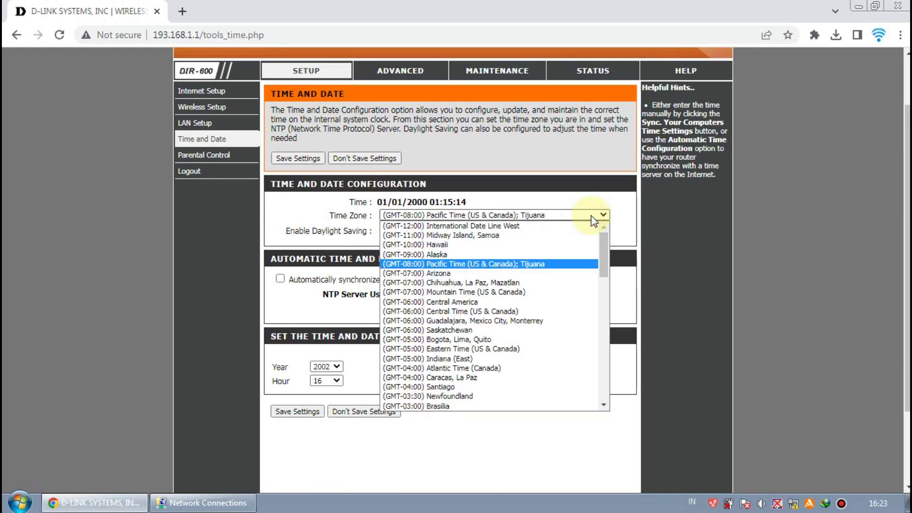
pyautogui.scroll(-15, 591, 252)
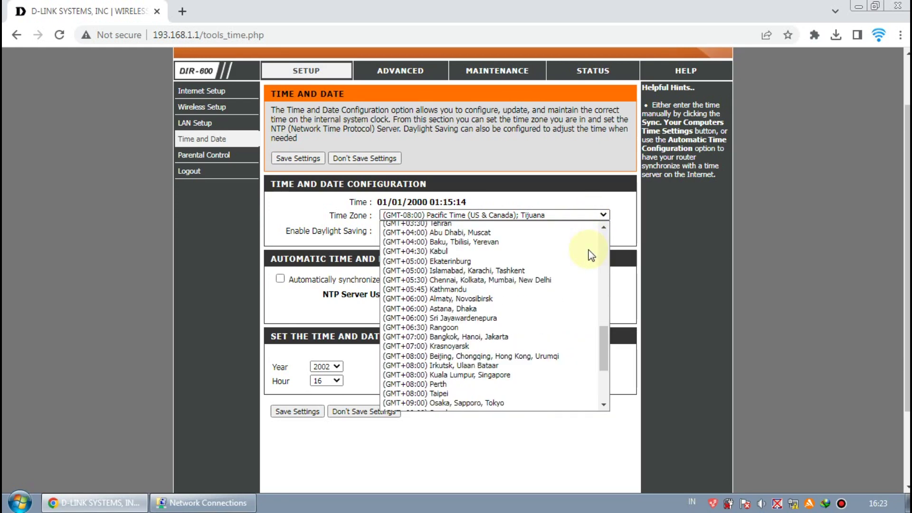
pyautogui.scroll(5, 591, 255)
pyautogui.click(550, 350)
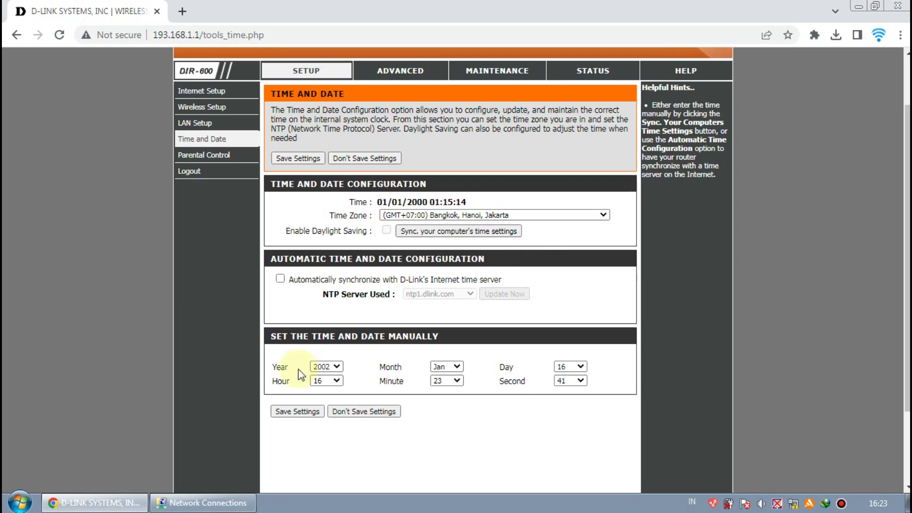
pyautogui.click(299, 413)
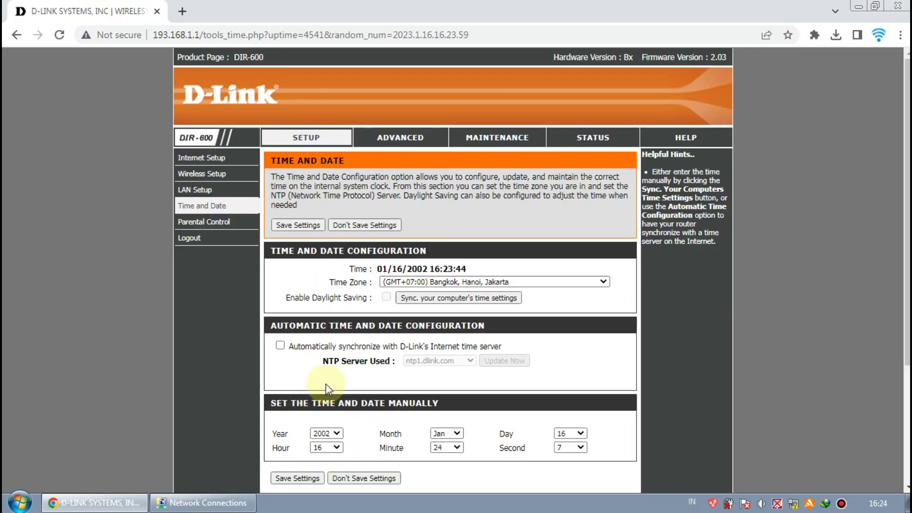
# Highlight the year 2002 in the router's displayed current time
pyautogui.moveTo(430, 268); pyautogui.dragTo(408, 266)
pyautogui.click(412, 272)
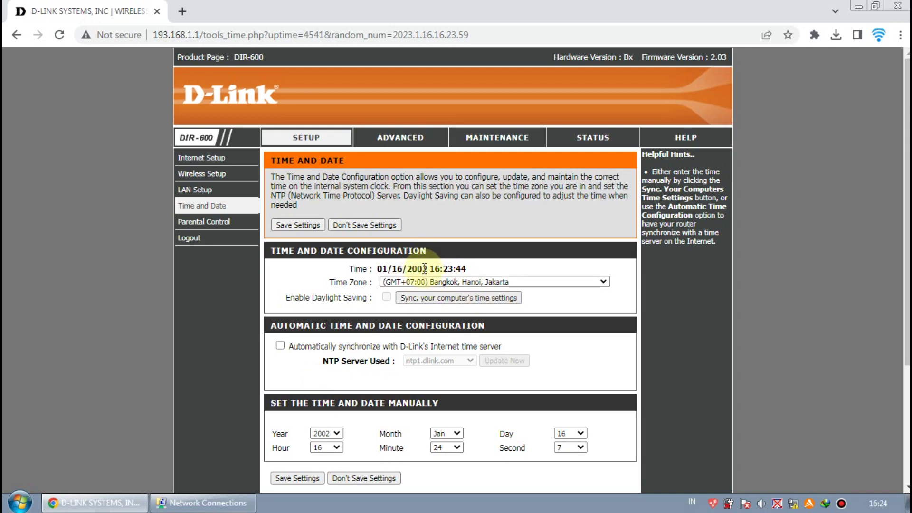
pyautogui.moveTo(428, 269); pyautogui.dragTo(407, 269)
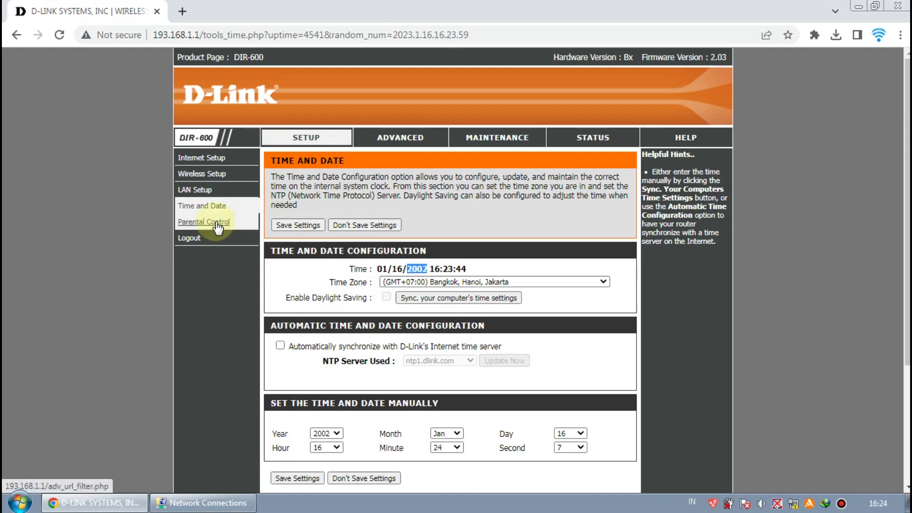
pyautogui.scroll(-3, 233, 226)
pyautogui.scroll(2, 232, 223)
# Review the Parental Control rules, then go to the Advanced section's Port Forwarding page
pyautogui.click(196, 188)
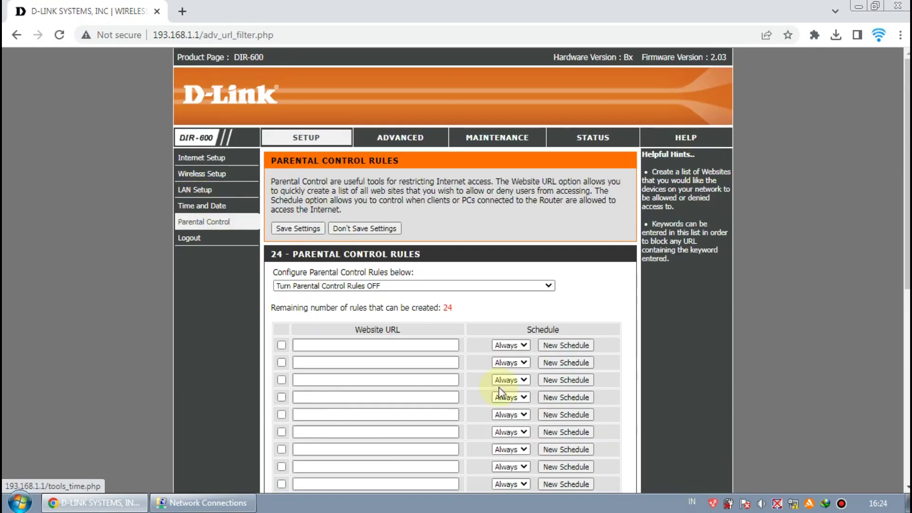
pyautogui.scroll(-8, 410, 330)
pyautogui.scroll(8, 423, 290)
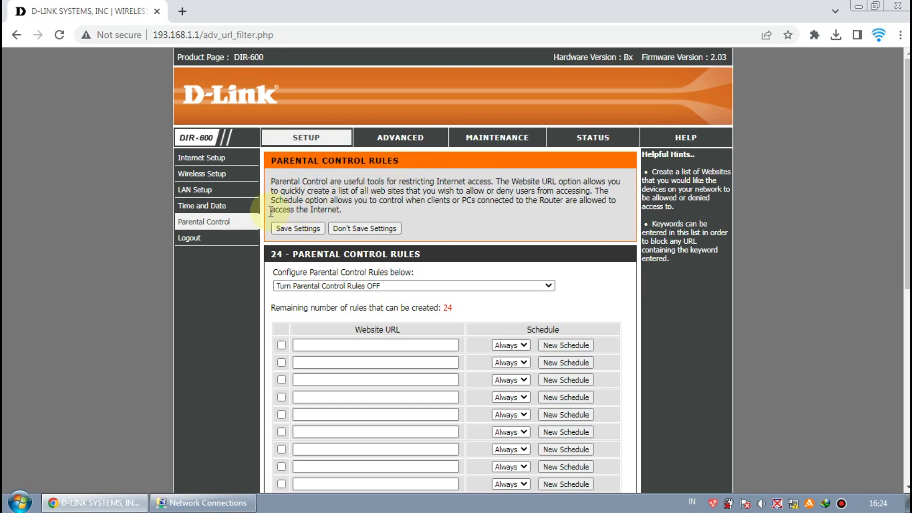
pyautogui.click(216, 212)
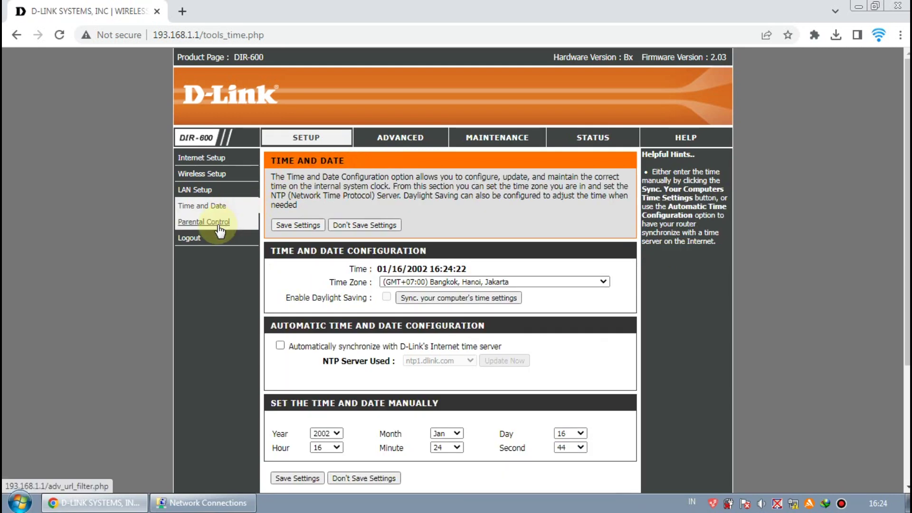
pyautogui.click(399, 141)
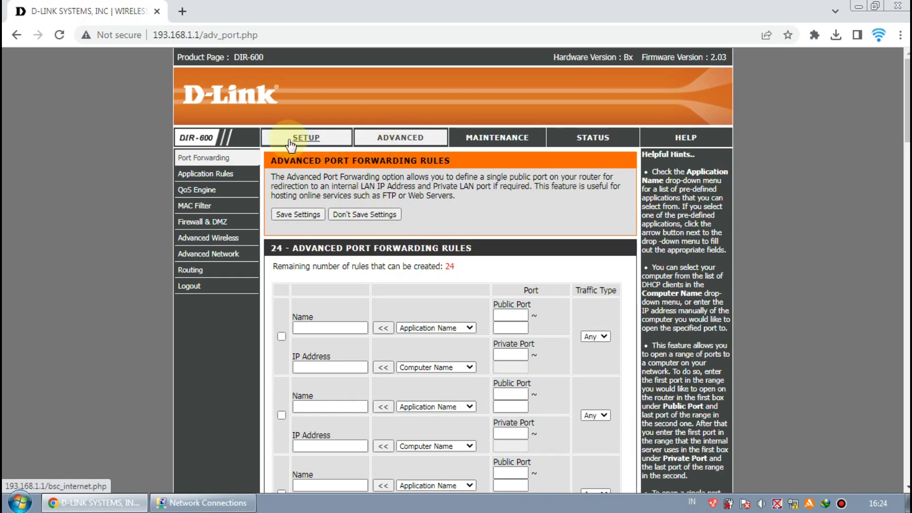
# Browse the Application Rules, QoS Engine and MAC Filter pages
pyautogui.scroll(-5, 351, 254)
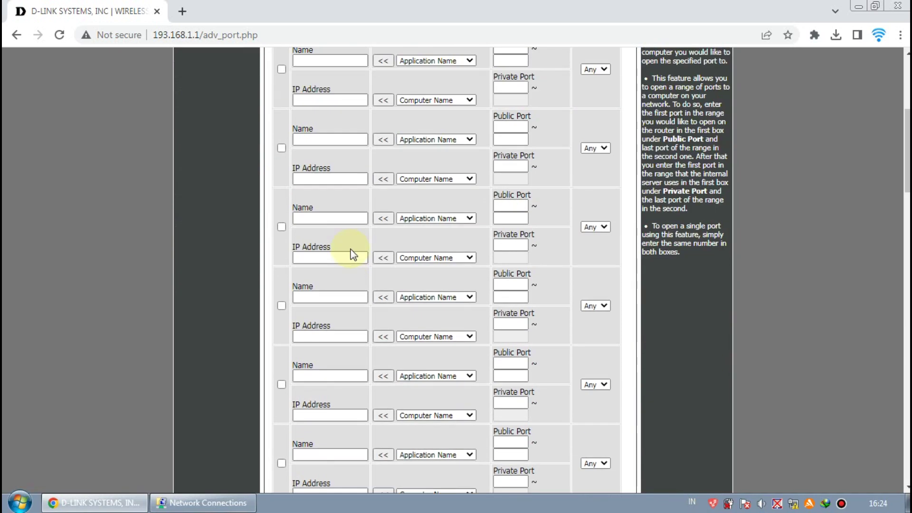
pyautogui.scroll(6, 350, 249)
pyautogui.click(206, 175)
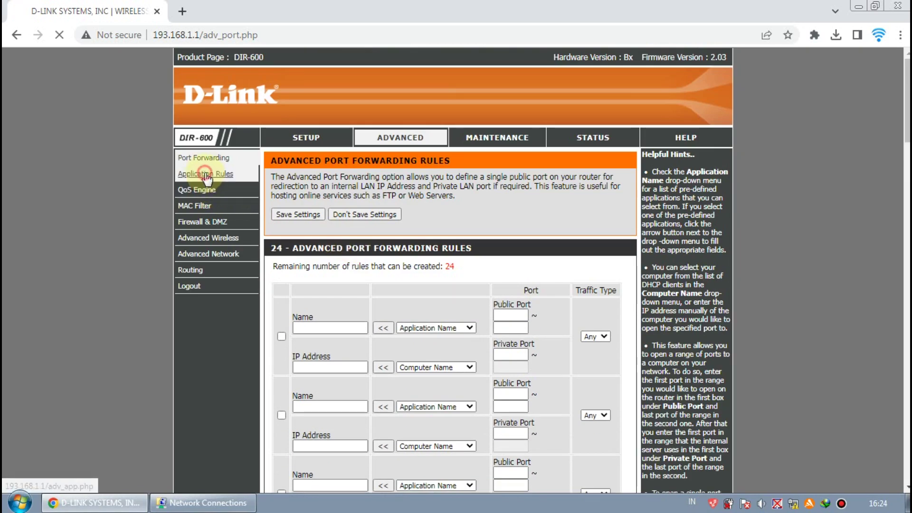
pyautogui.scroll(-7, 343, 298)
pyautogui.scroll(7, 343, 298)
pyautogui.click(190, 189)
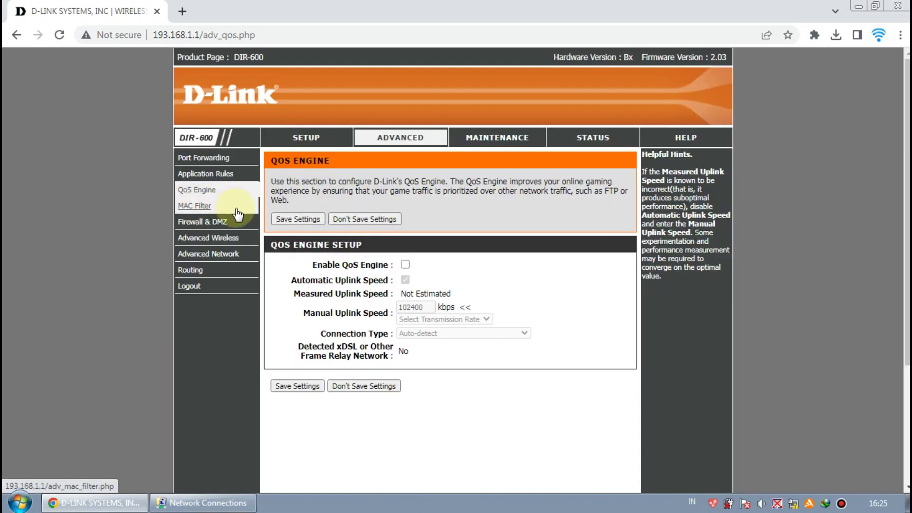
pyautogui.click(193, 206)
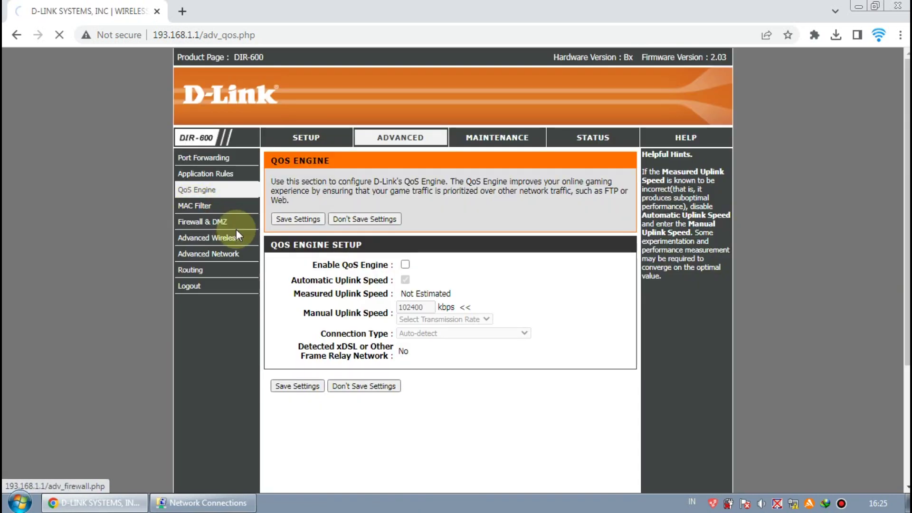
# Open and scroll through the Firewall & DMZ settings
pyautogui.scroll(-2, 279, 241)
pyautogui.scroll(2, 270, 232)
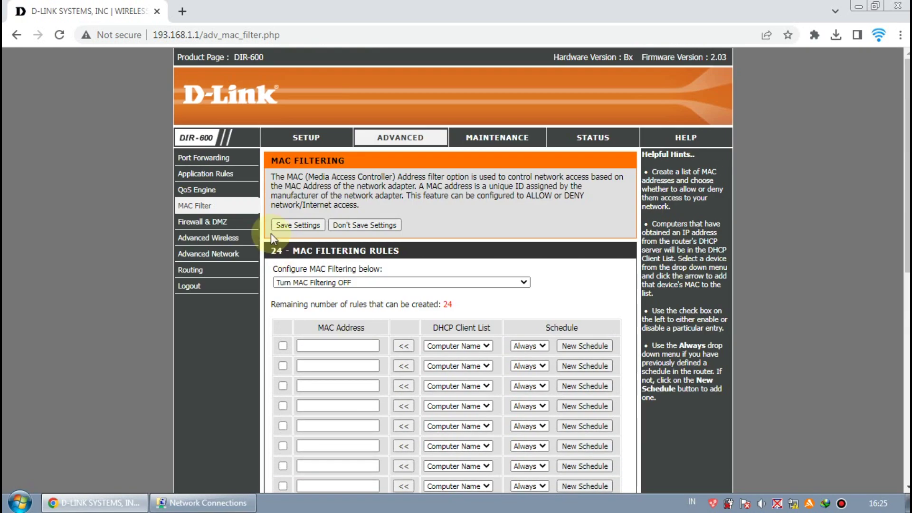
pyautogui.click(195, 223)
pyautogui.scroll(-7, 315, 289)
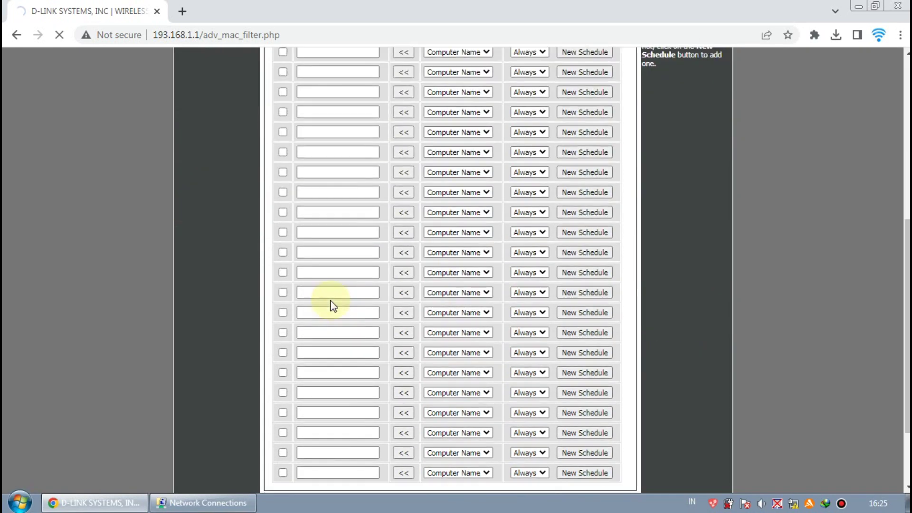
pyautogui.scroll(-5, 329, 300)
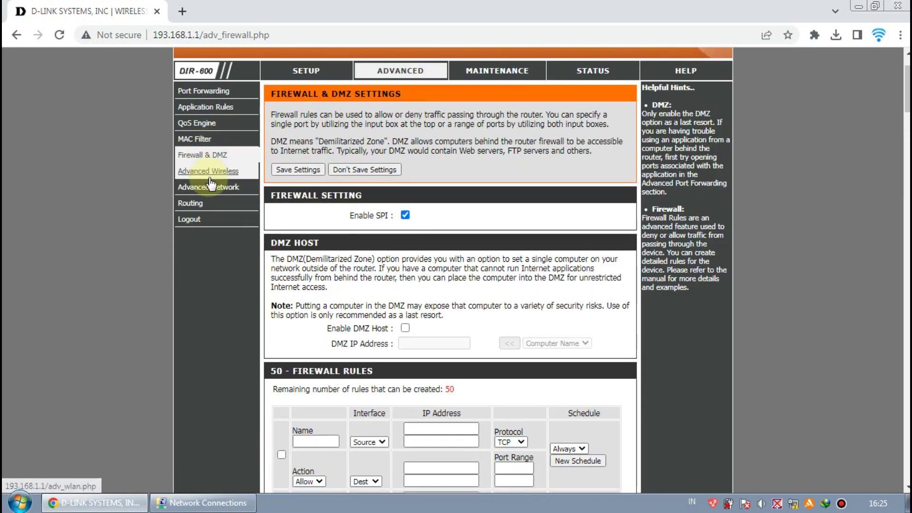
# Check Advanced Wireless, keeping Mixed(n/g/b) mode and 100% transmit power, then open Advanced Network
pyautogui.click(210, 172)
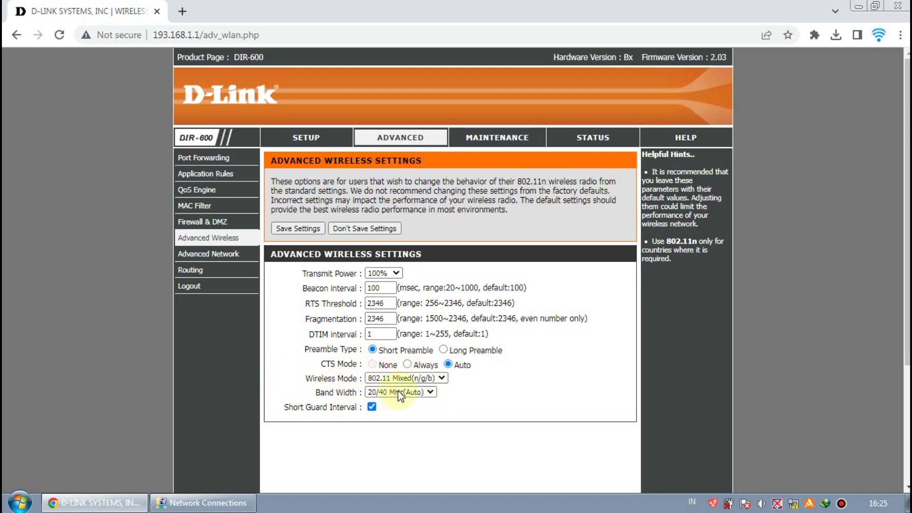
pyautogui.click(446, 378)
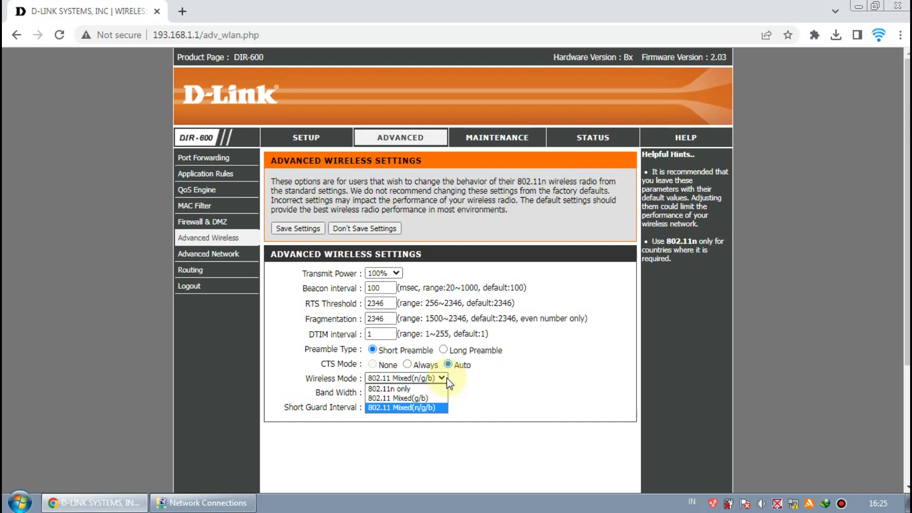
pyautogui.click(509, 390)
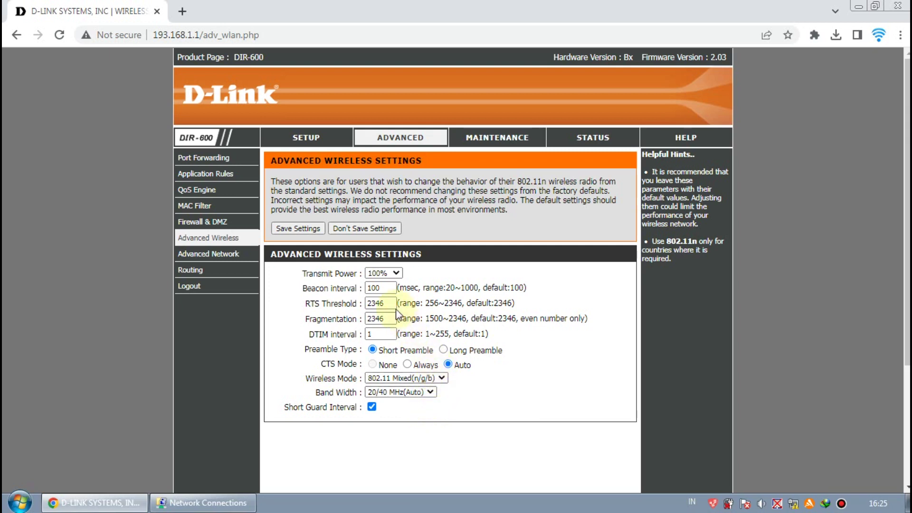
pyautogui.click(397, 273)
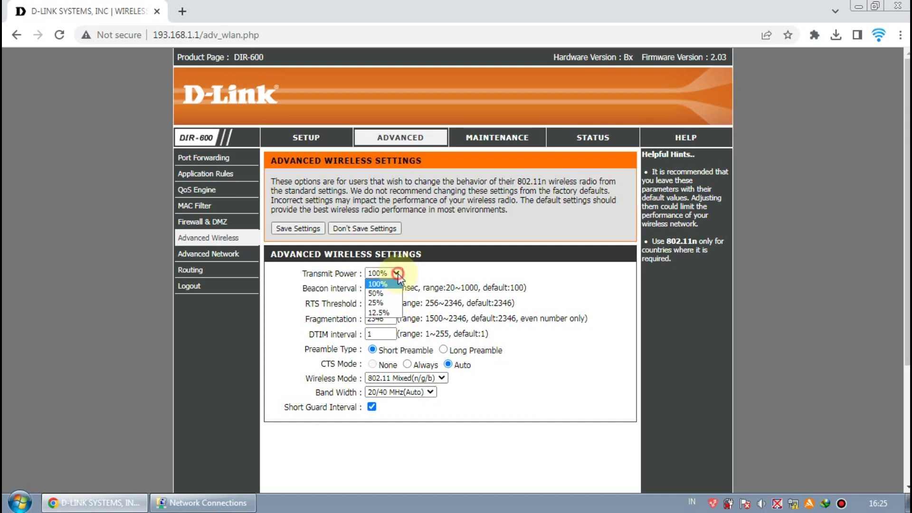
pyautogui.click(420, 280)
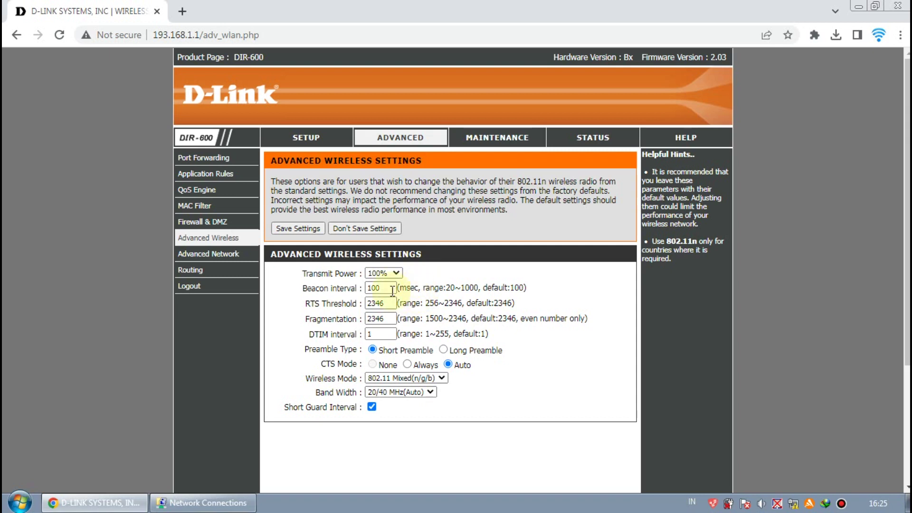
pyautogui.click(197, 254)
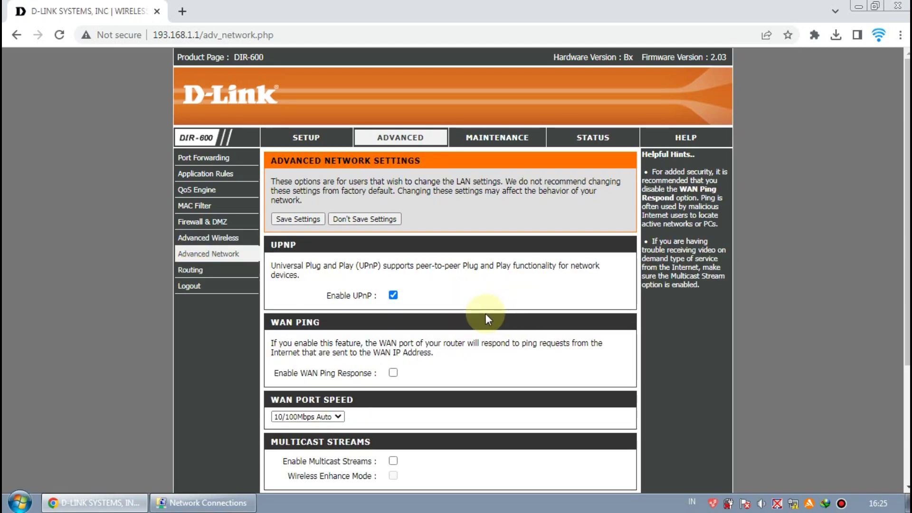
# Disable UPnP and save the Advanced Network settings
pyautogui.scroll(-3, 486, 315)
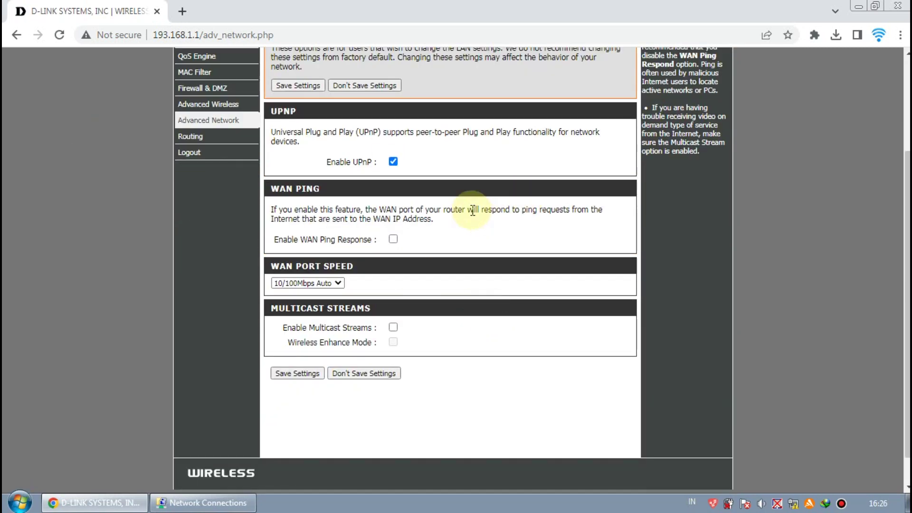
pyautogui.click(393, 162)
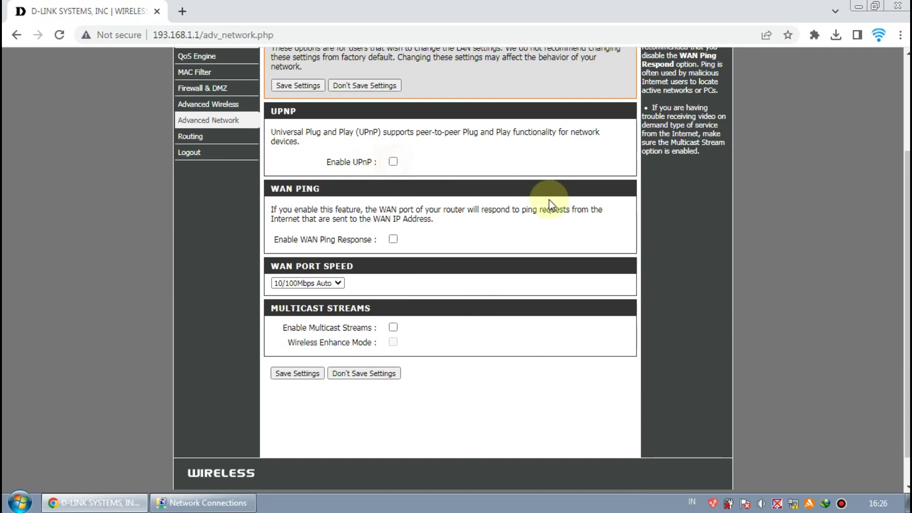
pyautogui.click(301, 374)
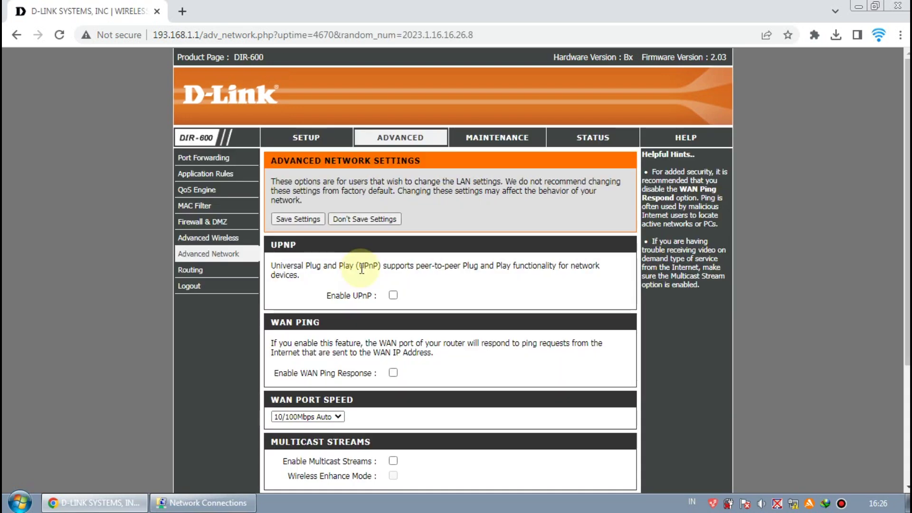
# Pass through the Routing page to Maintenance's Administrator Settings
pyautogui.scroll(-3, 315, 226)
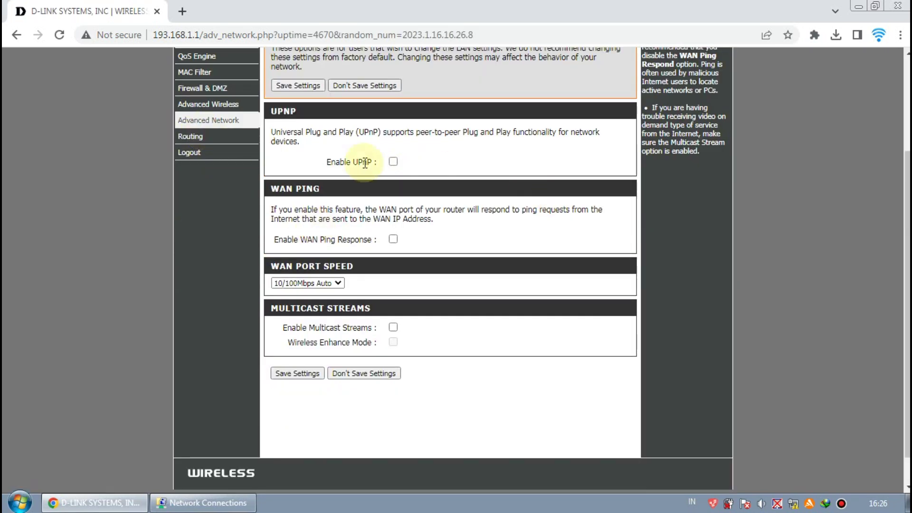
pyautogui.click(192, 141)
pyautogui.scroll(-6, 271, 175)
pyautogui.scroll(10, 269, 170)
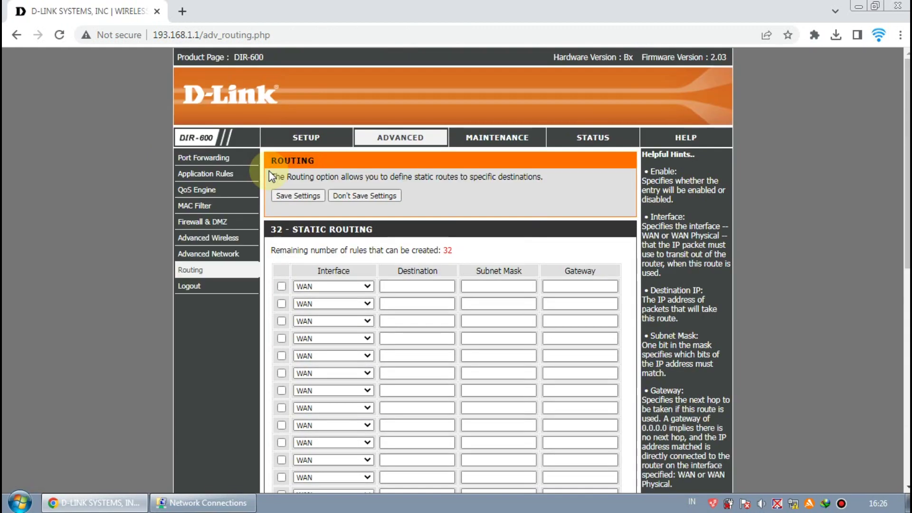
pyautogui.click(494, 142)
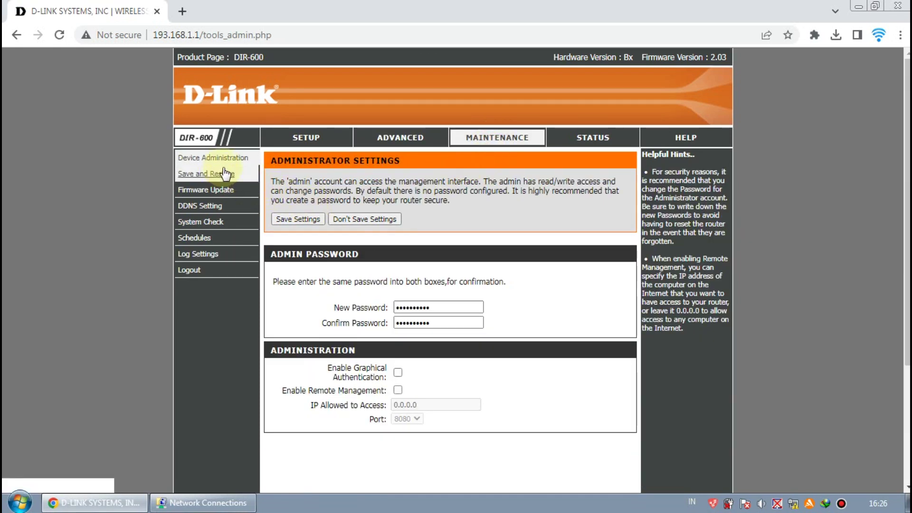
# Overwrite the New Password and Confirm Password fields with the same new admin password
pyautogui.click(442, 307)
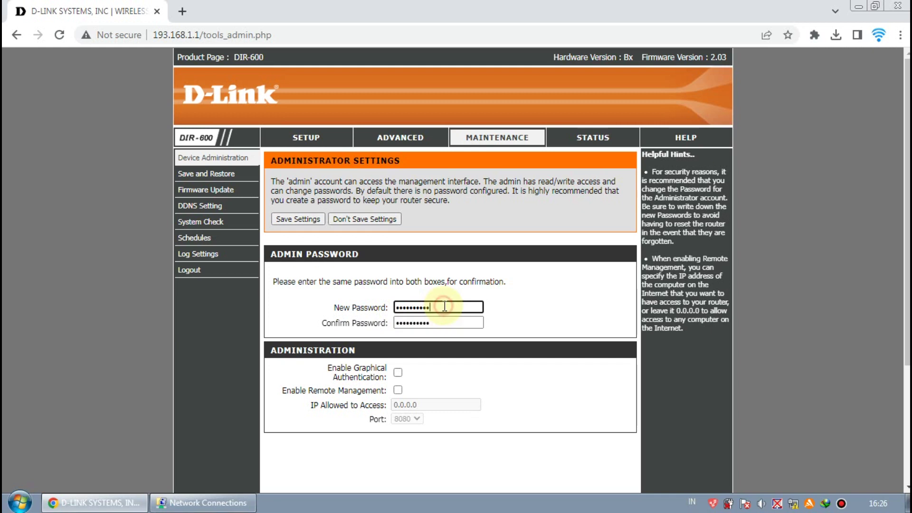
pyautogui.doubleClick(445, 306)
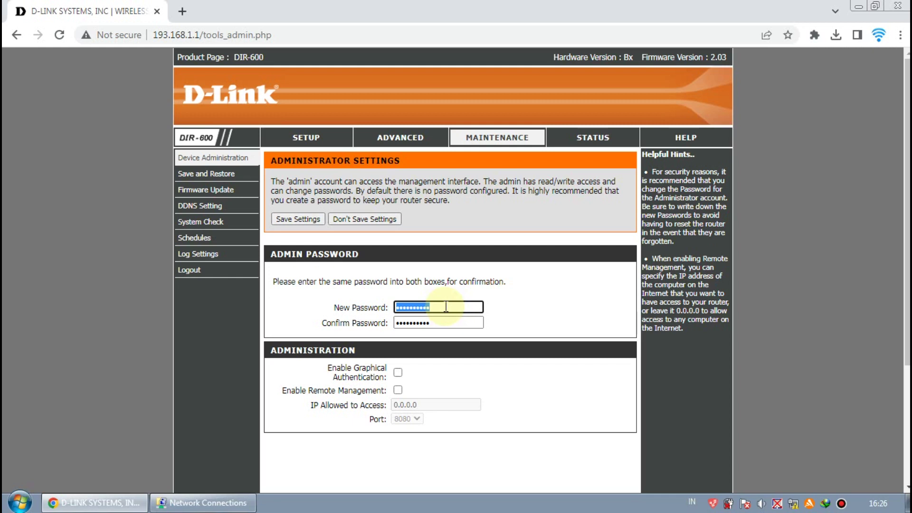
pyautogui.write('****')
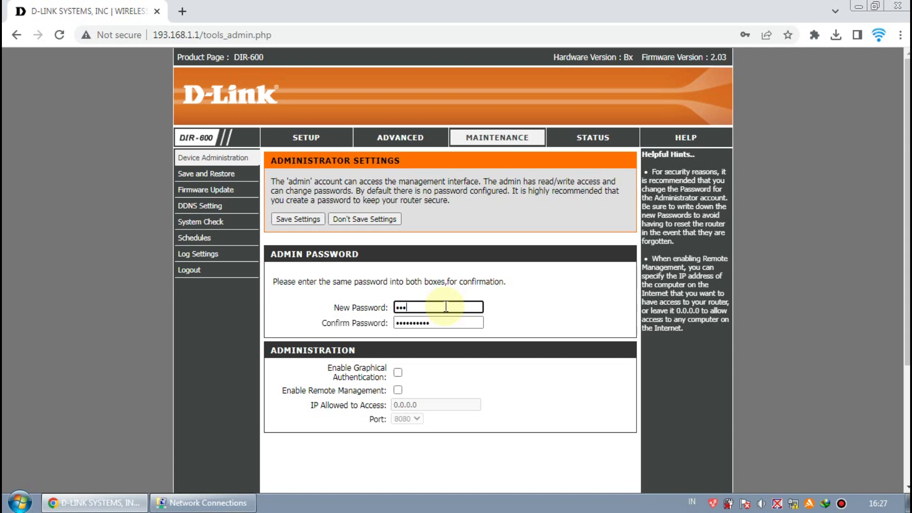
pyautogui.write('****')
pyautogui.doubleClick(459, 322)
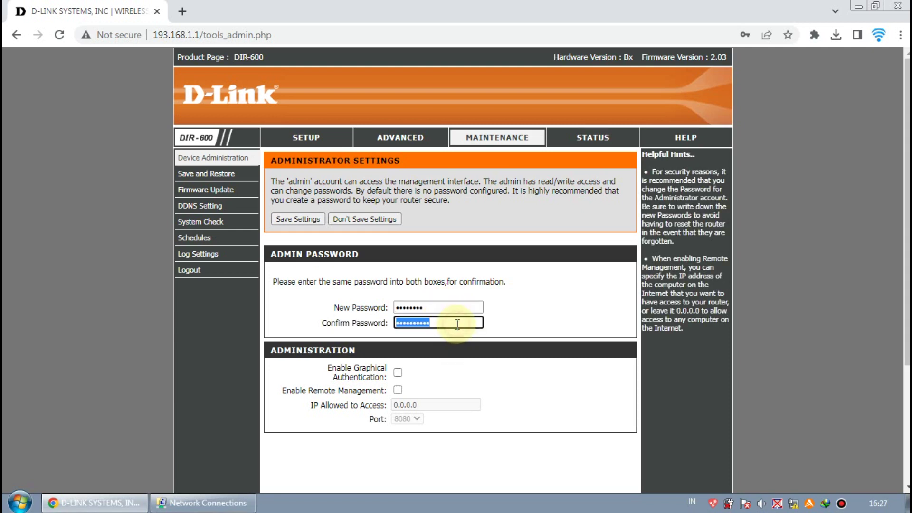
pyautogui.write('*****')
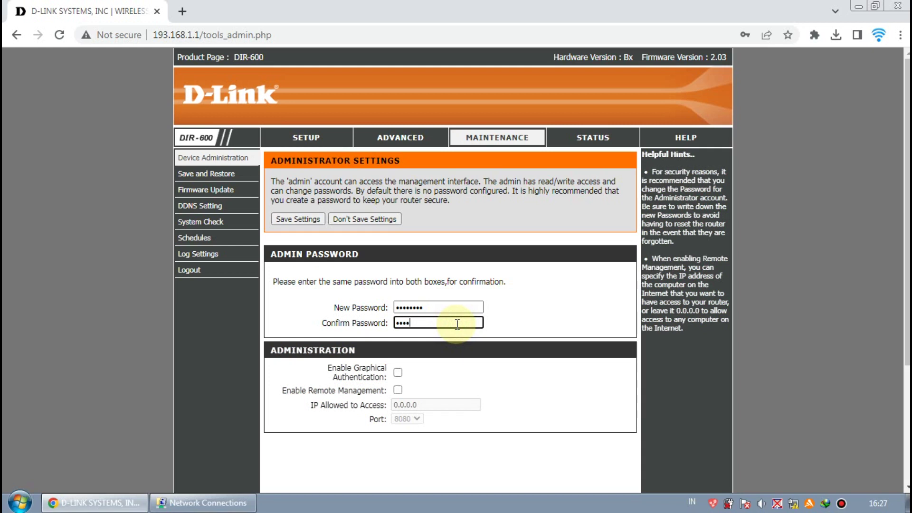
pyautogui.write('***')
pyautogui.click(523, 324)
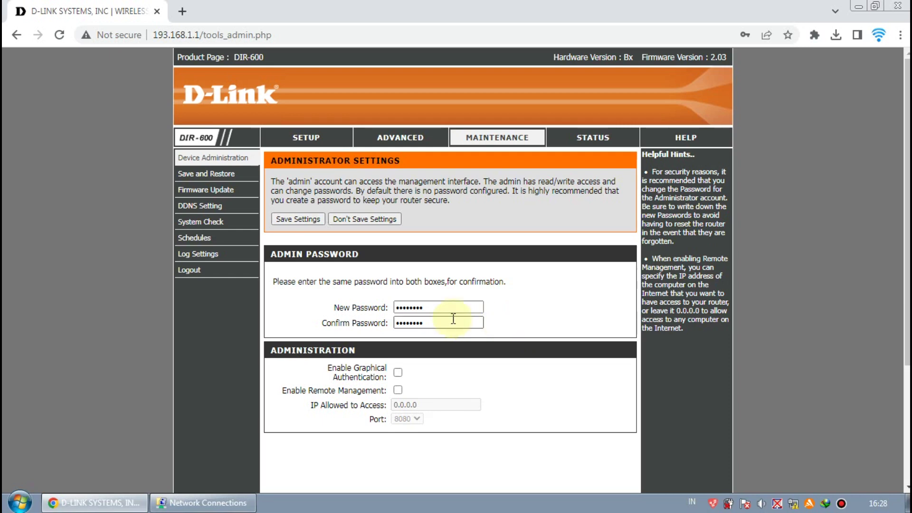
pyautogui.scroll(-2, 453, 323)
pyautogui.scroll(1, 440, 299)
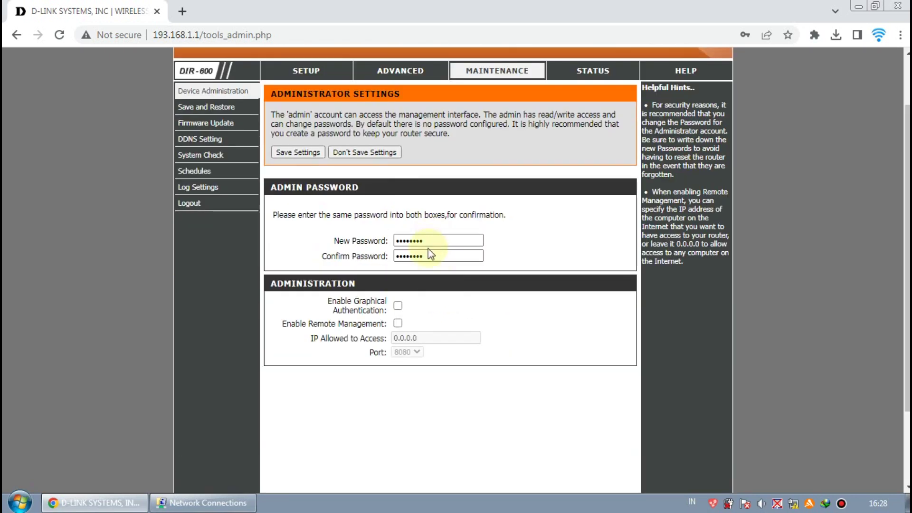
# Save the new password, dismiss Chrome's save prompt, and log back in with the admin account
pyautogui.click(302, 150)
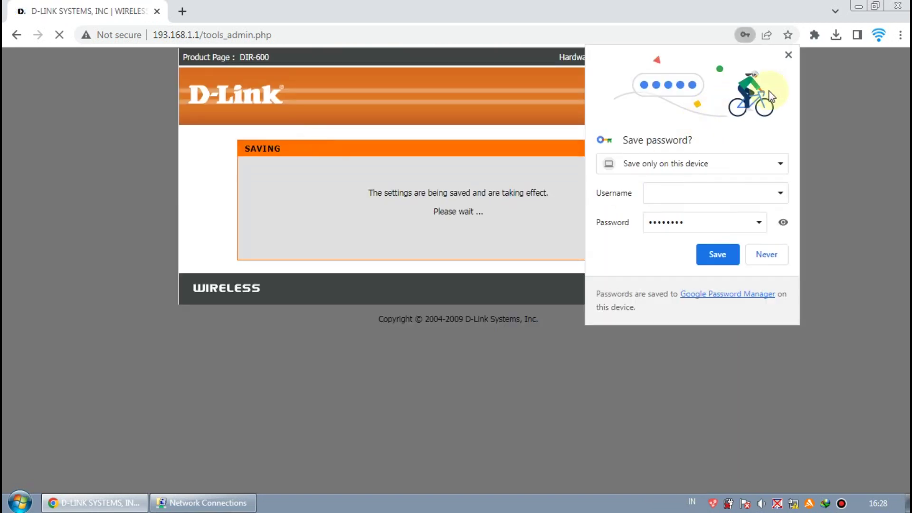
pyautogui.click(789, 54)
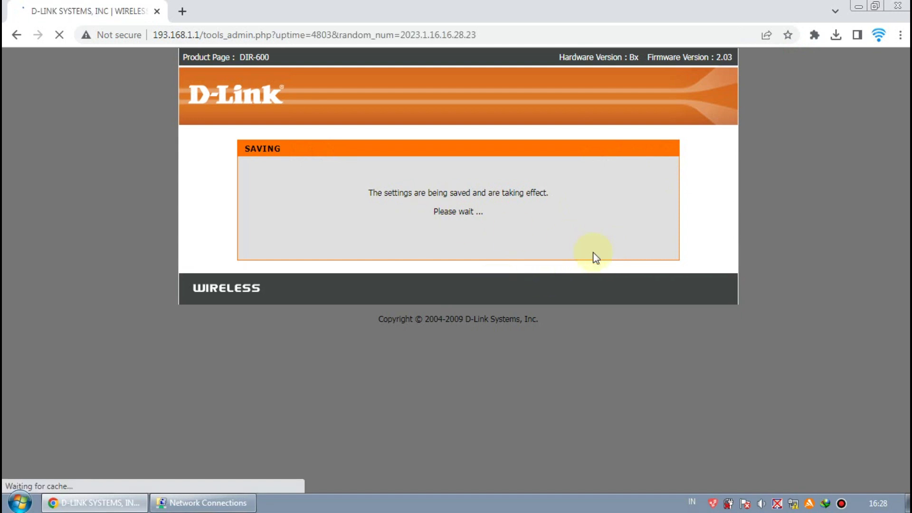
pyautogui.click(454, 190)
pyautogui.write('admin')
pyautogui.press('Tab')
pyautogui.write('admin123')
pyautogui.click(524, 209)
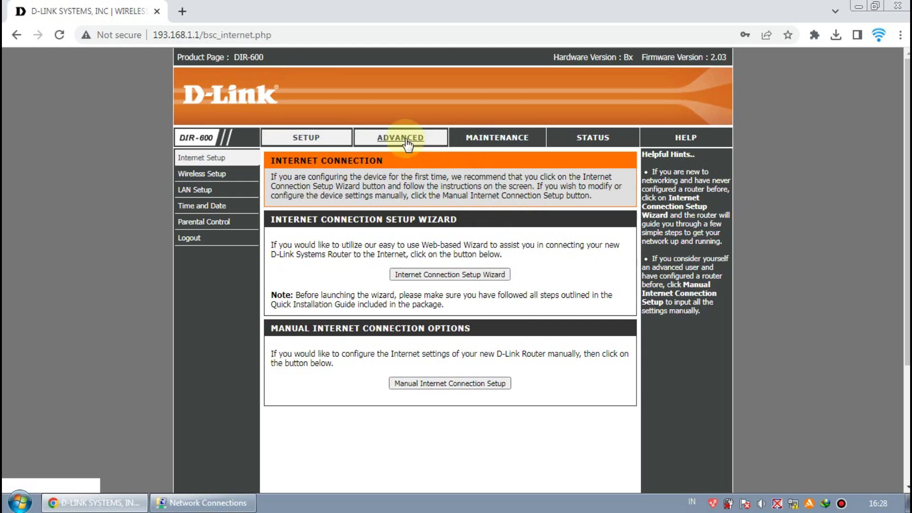
# Go to the Maintenance section and view the Save and Restore and Firmware Update pages
pyautogui.click(485, 139)
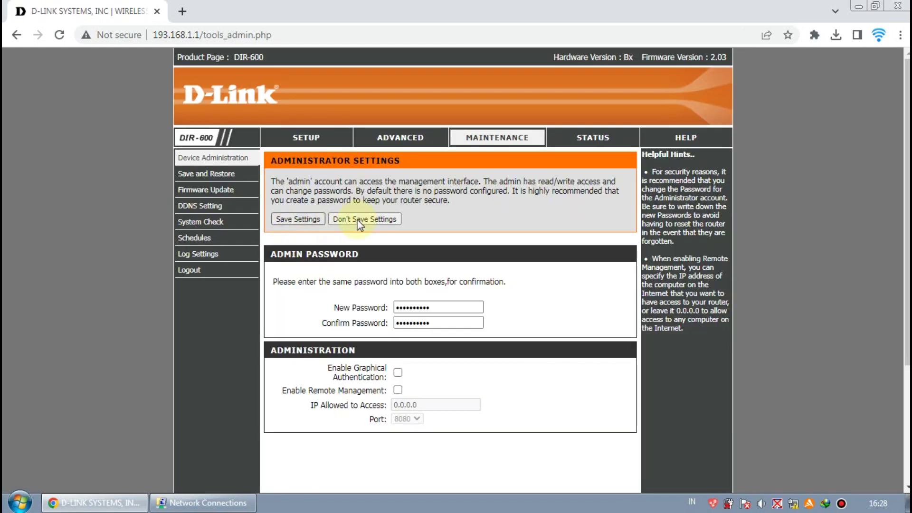
pyautogui.scroll(-3, 314, 219)
pyautogui.scroll(3, 318, 230)
pyautogui.click(227, 182)
pyautogui.click(203, 190)
pyautogui.scroll(-3, 438, 249)
pyautogui.scroll(3, 444, 267)
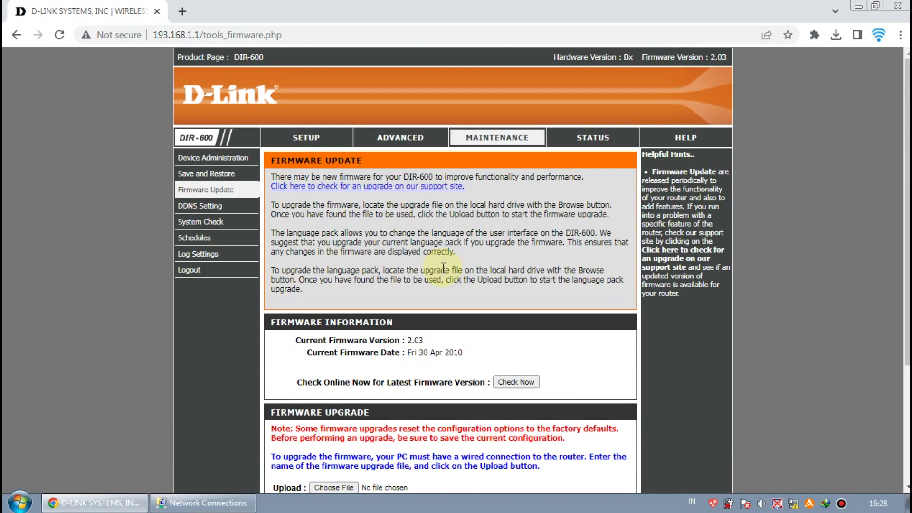
# View the DDNS Setting, System Check, Schedules and Log Settings pages
pyautogui.click(202, 206)
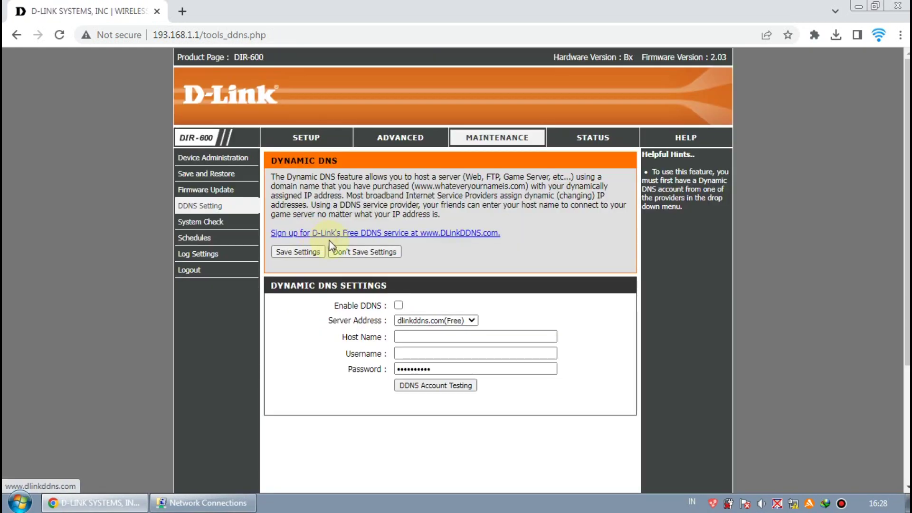
pyautogui.click(202, 223)
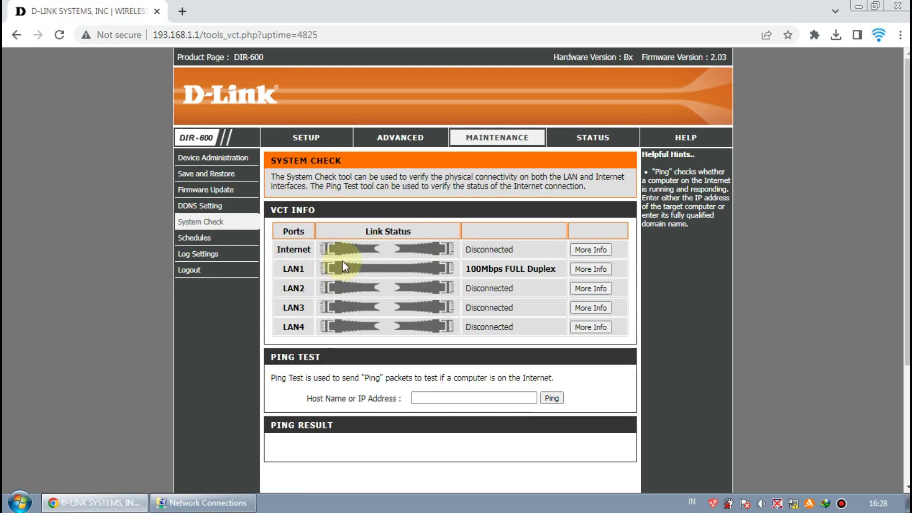
pyautogui.click(195, 239)
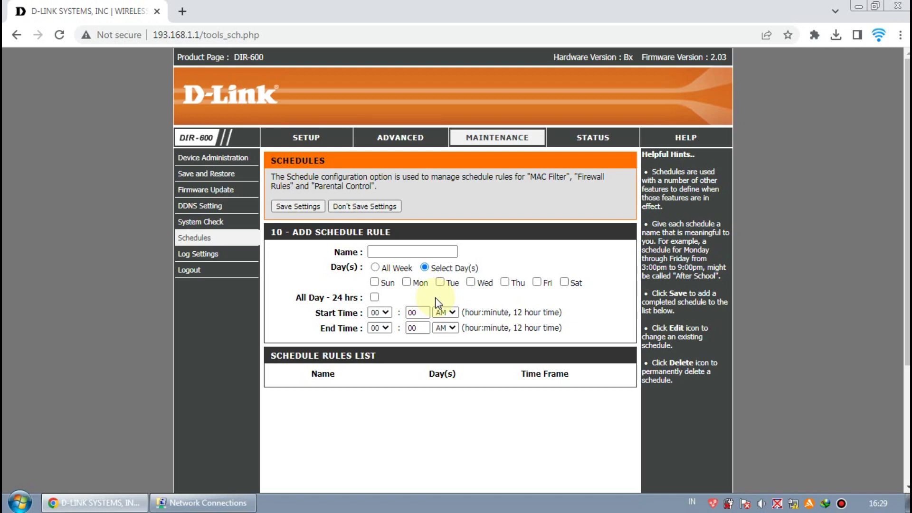
pyautogui.click(207, 255)
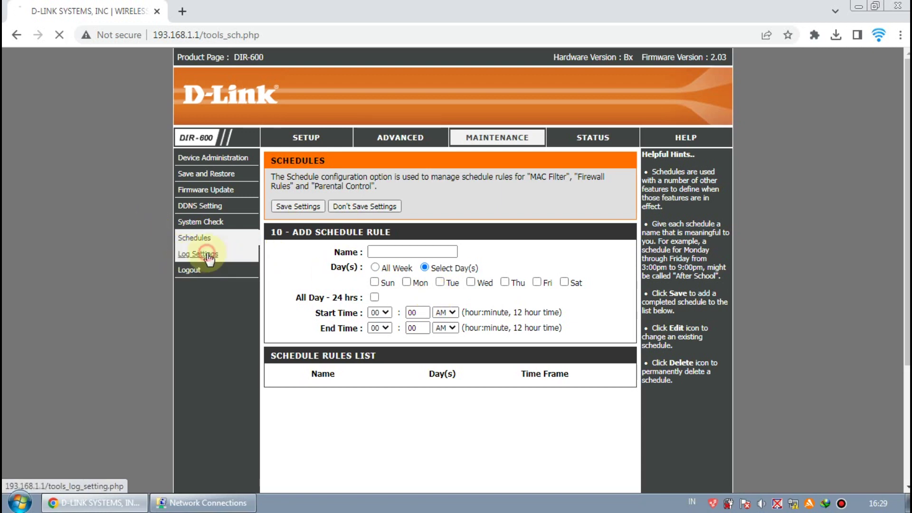
pyautogui.scroll(-3, 414, 309)
pyautogui.scroll(3, 456, 290)
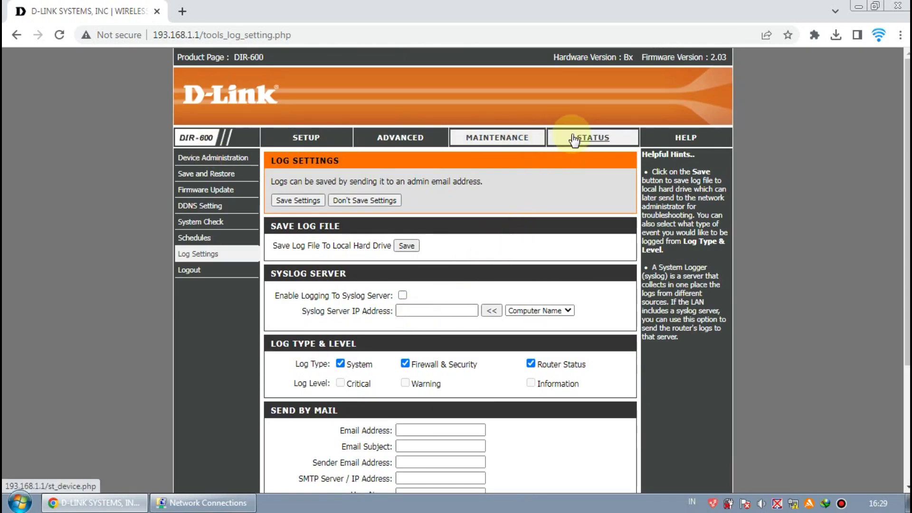
# Show the Status tab's Device Information page with LAN IP 193.168.1.1
pyautogui.click(589, 139)
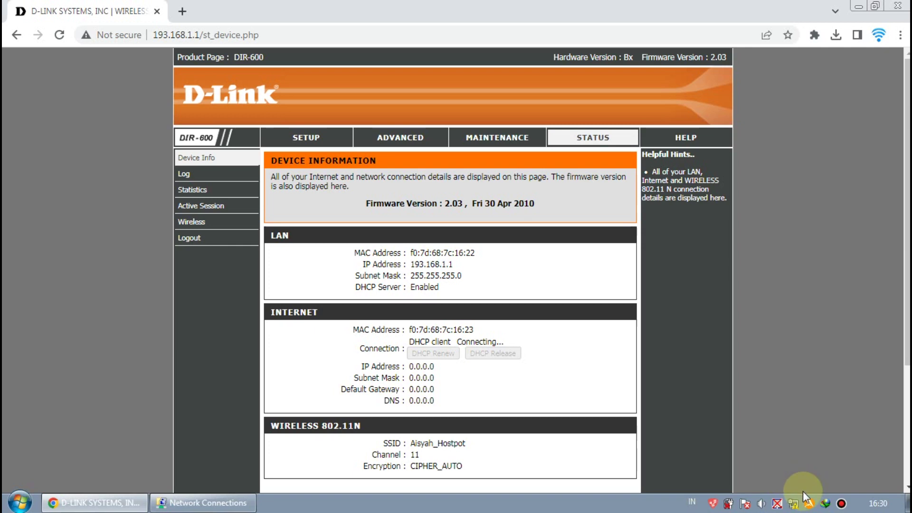
pyautogui.moveTo(803, 492)
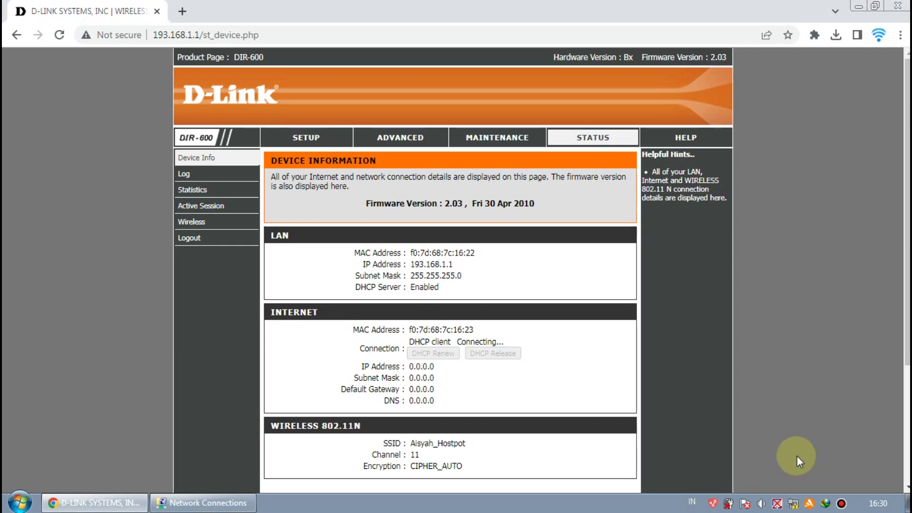
# Connect the PC to the router's Wi-Fi hotspot using its network security key
pyautogui.click(795, 503)
pyautogui.click(761, 363)
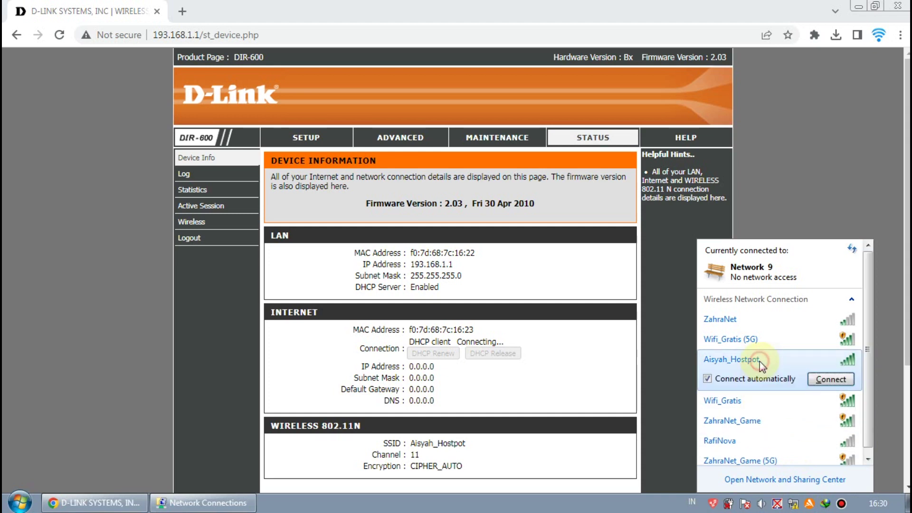
pyautogui.click(830, 381)
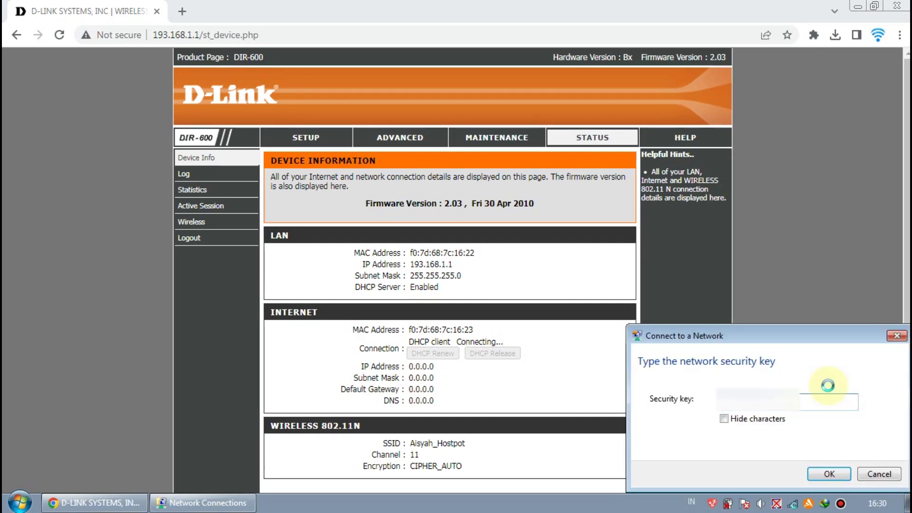
pyautogui.click(830, 475)
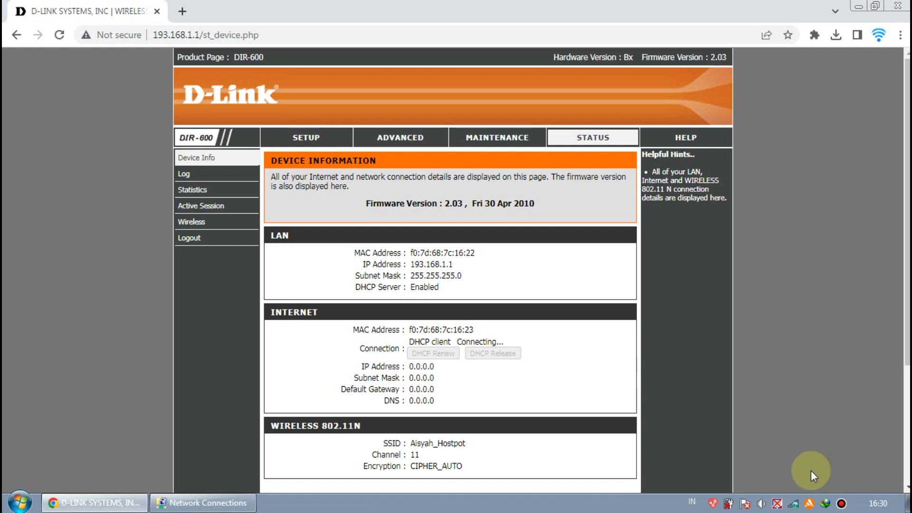
# Verify the hotspot shows Connected in the wireless list, then open a new browser tab
pyautogui.moveTo(795, 505)
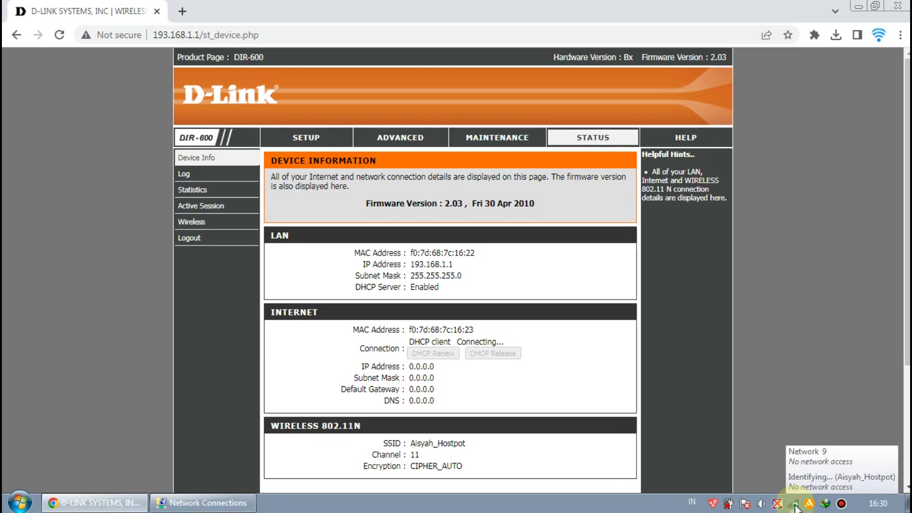
pyautogui.click(795, 507)
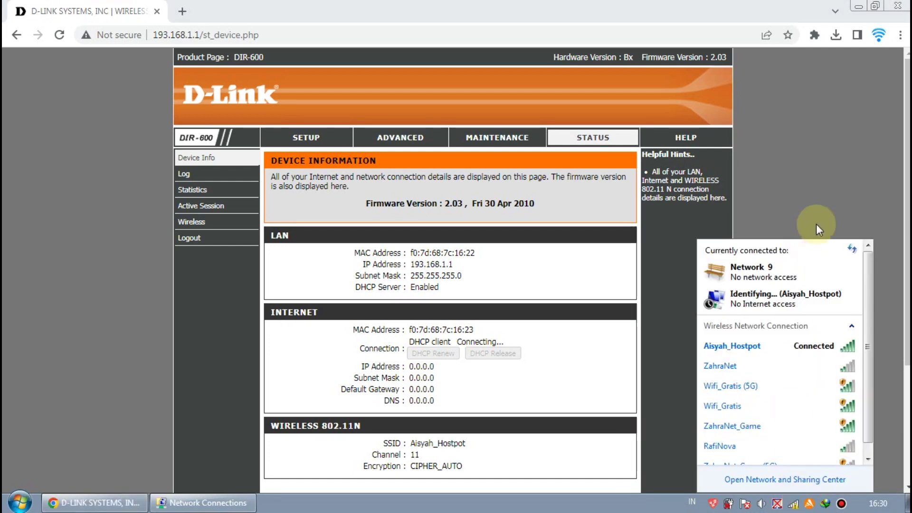
pyautogui.click(822, 214)
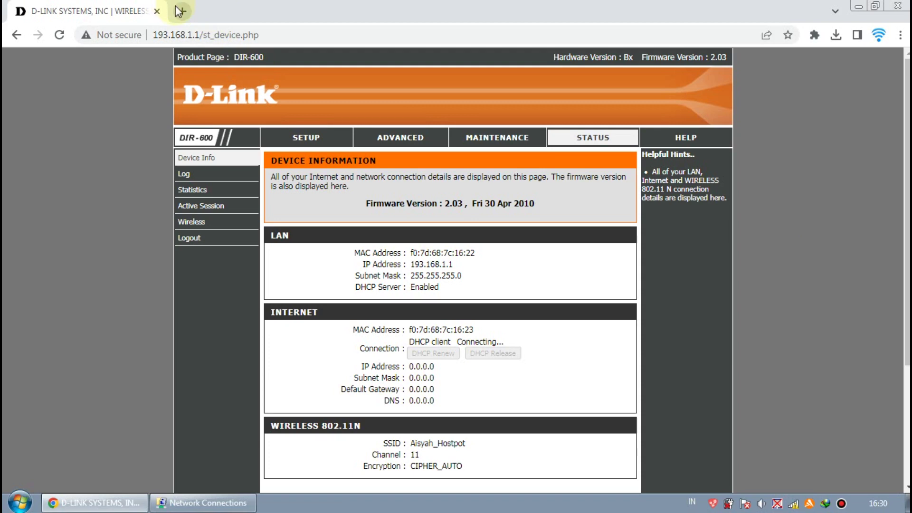
pyautogui.click(180, 11)
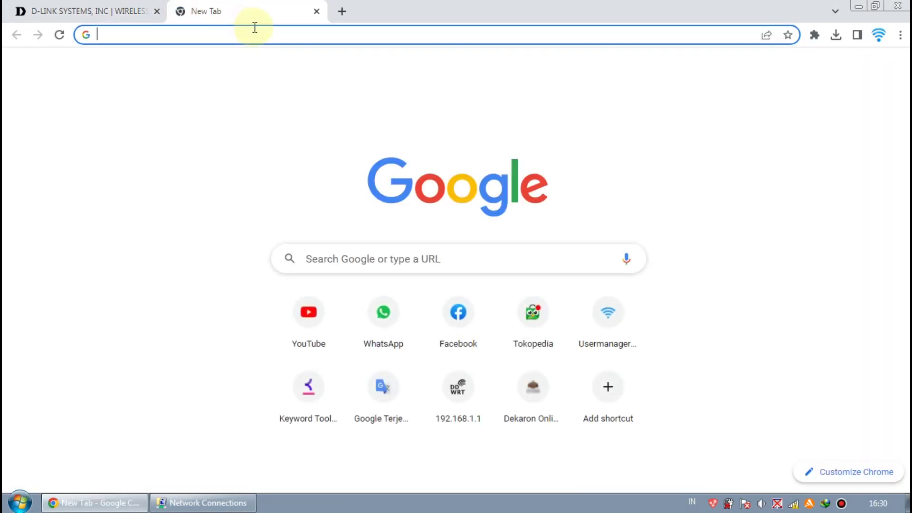
pyautogui.write('wifi')
pyautogui.press('Return')
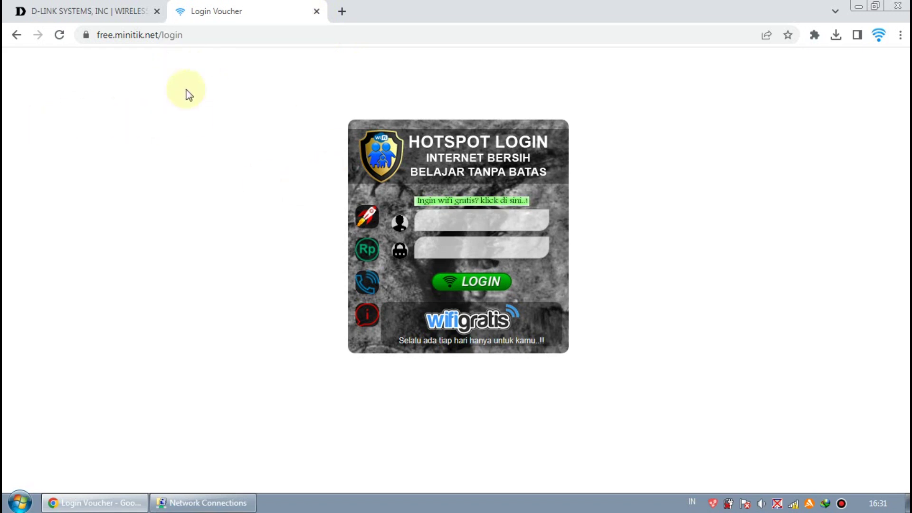
pyautogui.click(317, 11)
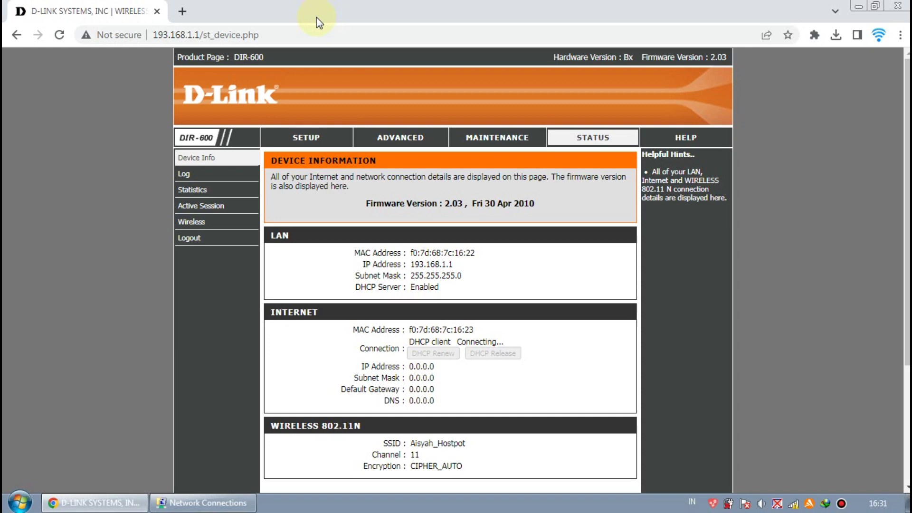